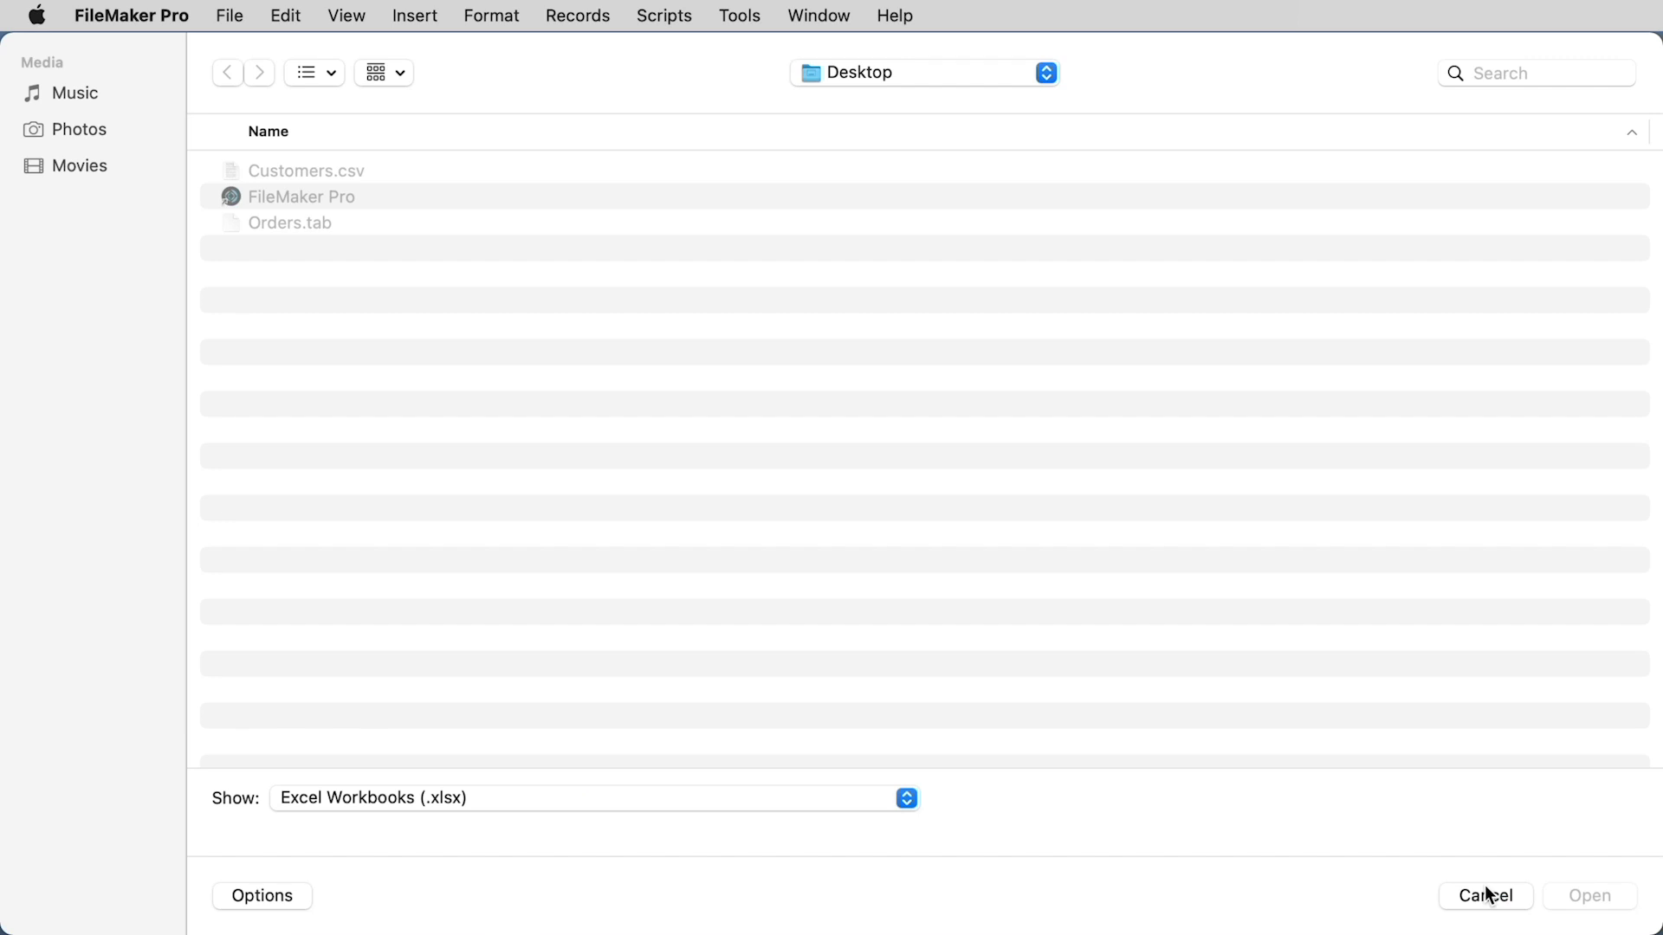
Open the comma-separated file Customers.csv for conversion and save the new database as Customers Converted.fmp12 on the Desktop.
{"action": "left_click", "coordinate": [386, 798]}
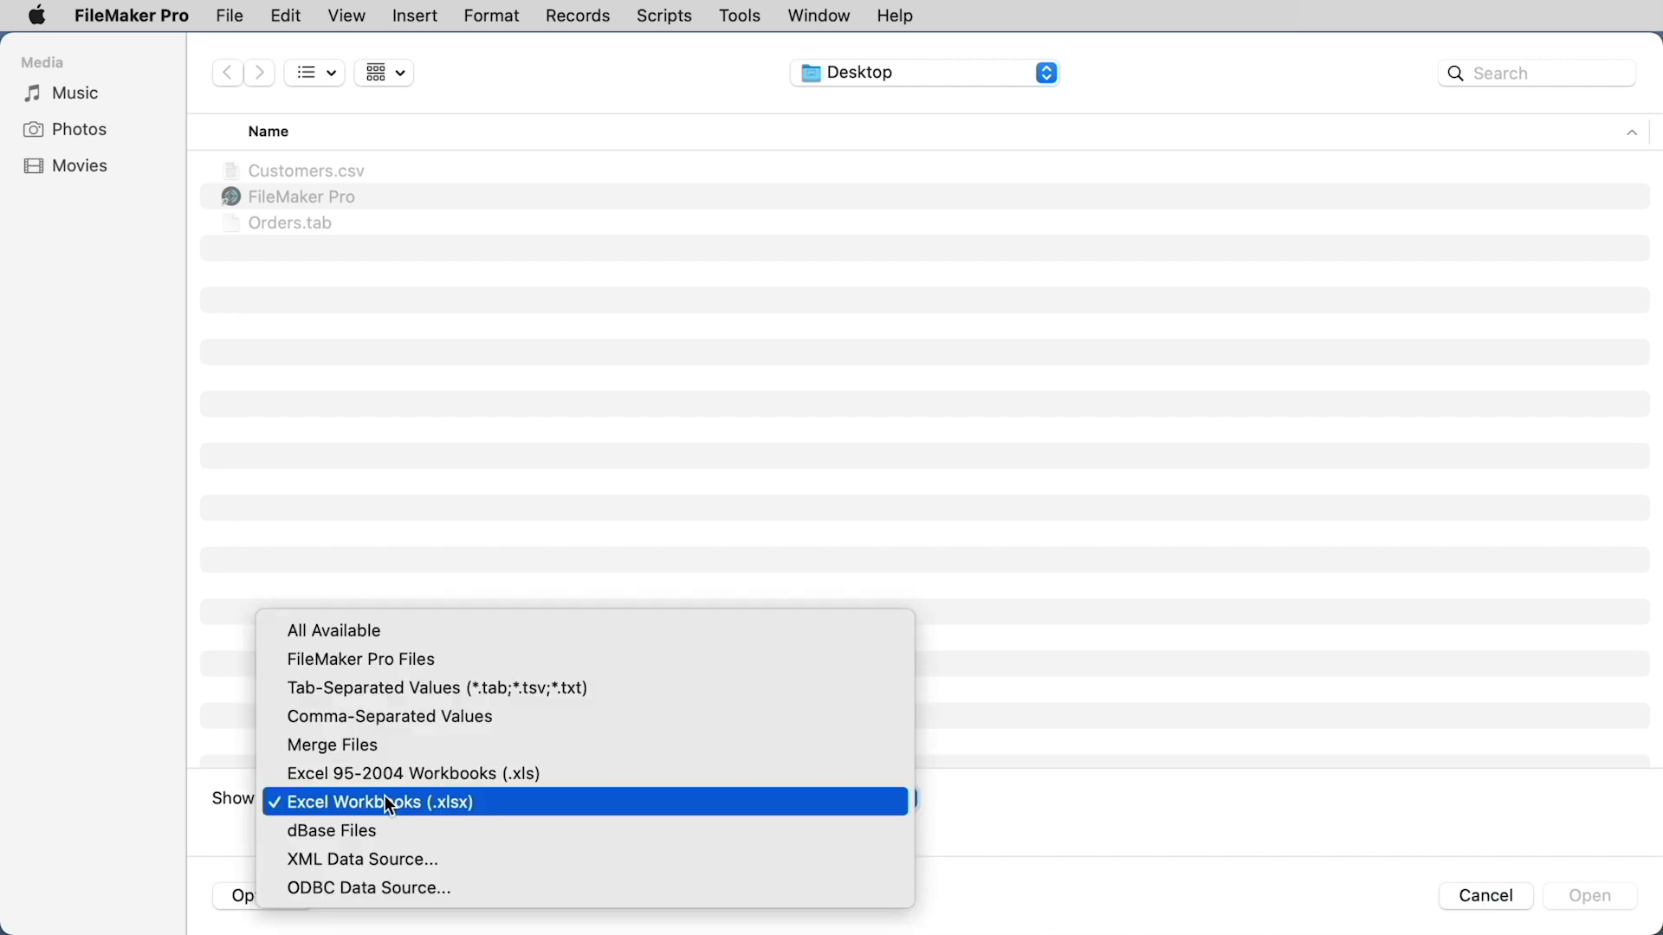
{"action": "left_click", "coordinate": [390, 724]}
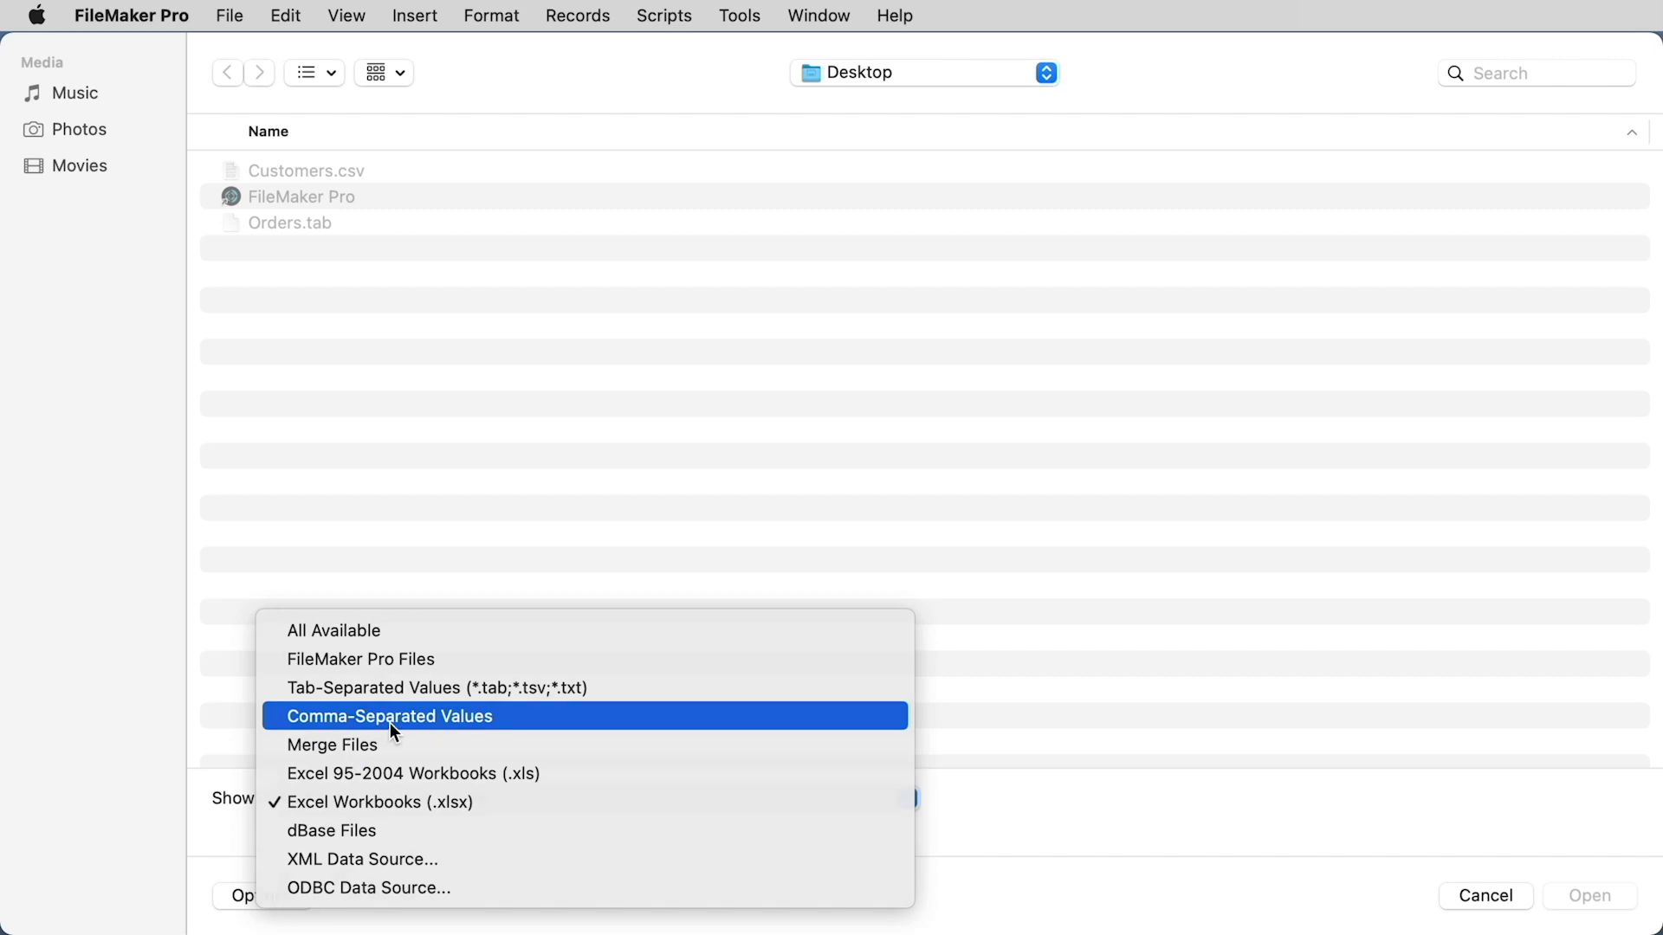
{"action": "left_click", "coordinate": [312, 179]}
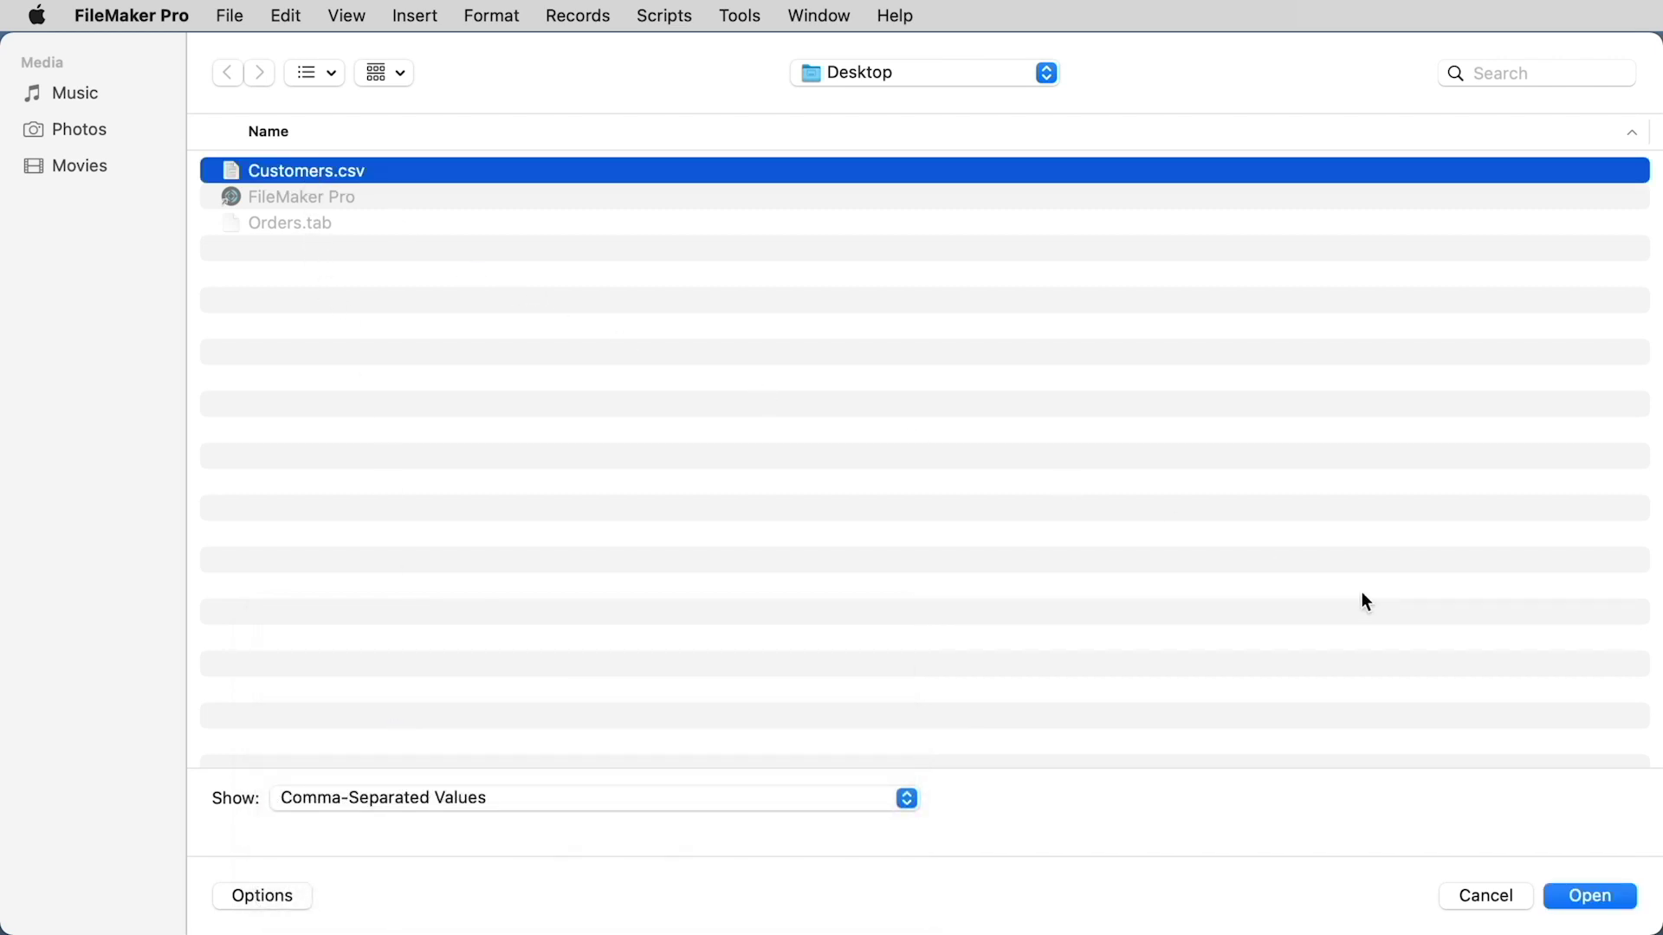
{"action": "left_click", "coordinate": [1599, 900]}
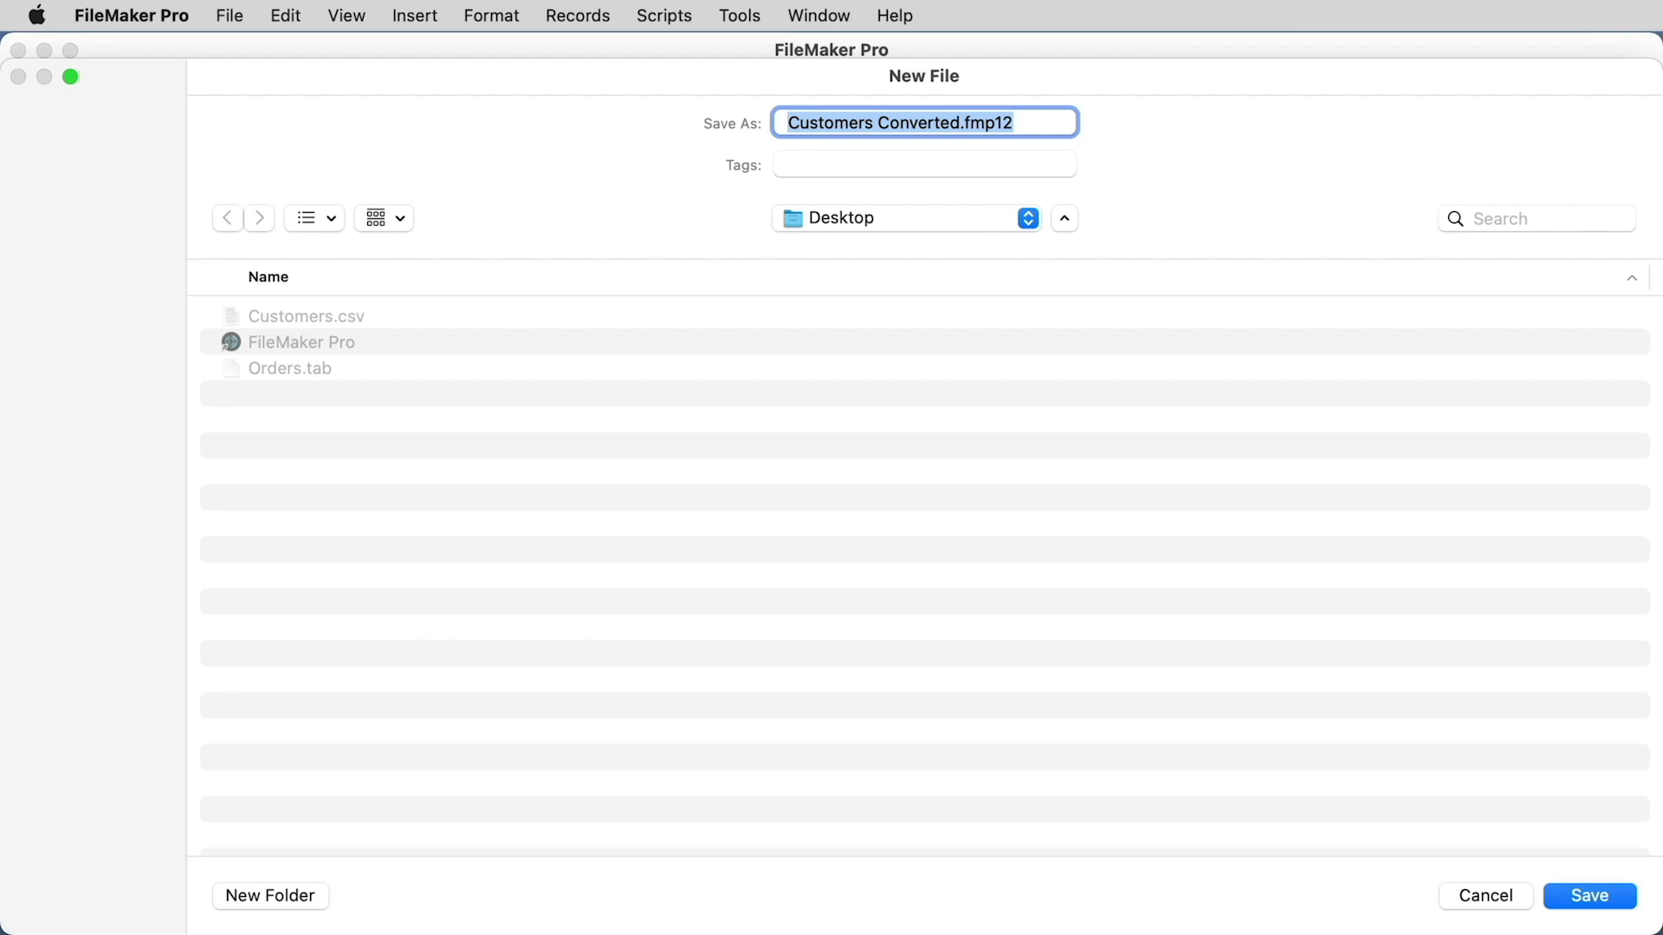
{"action": "left_click", "coordinate": [1593, 897]}
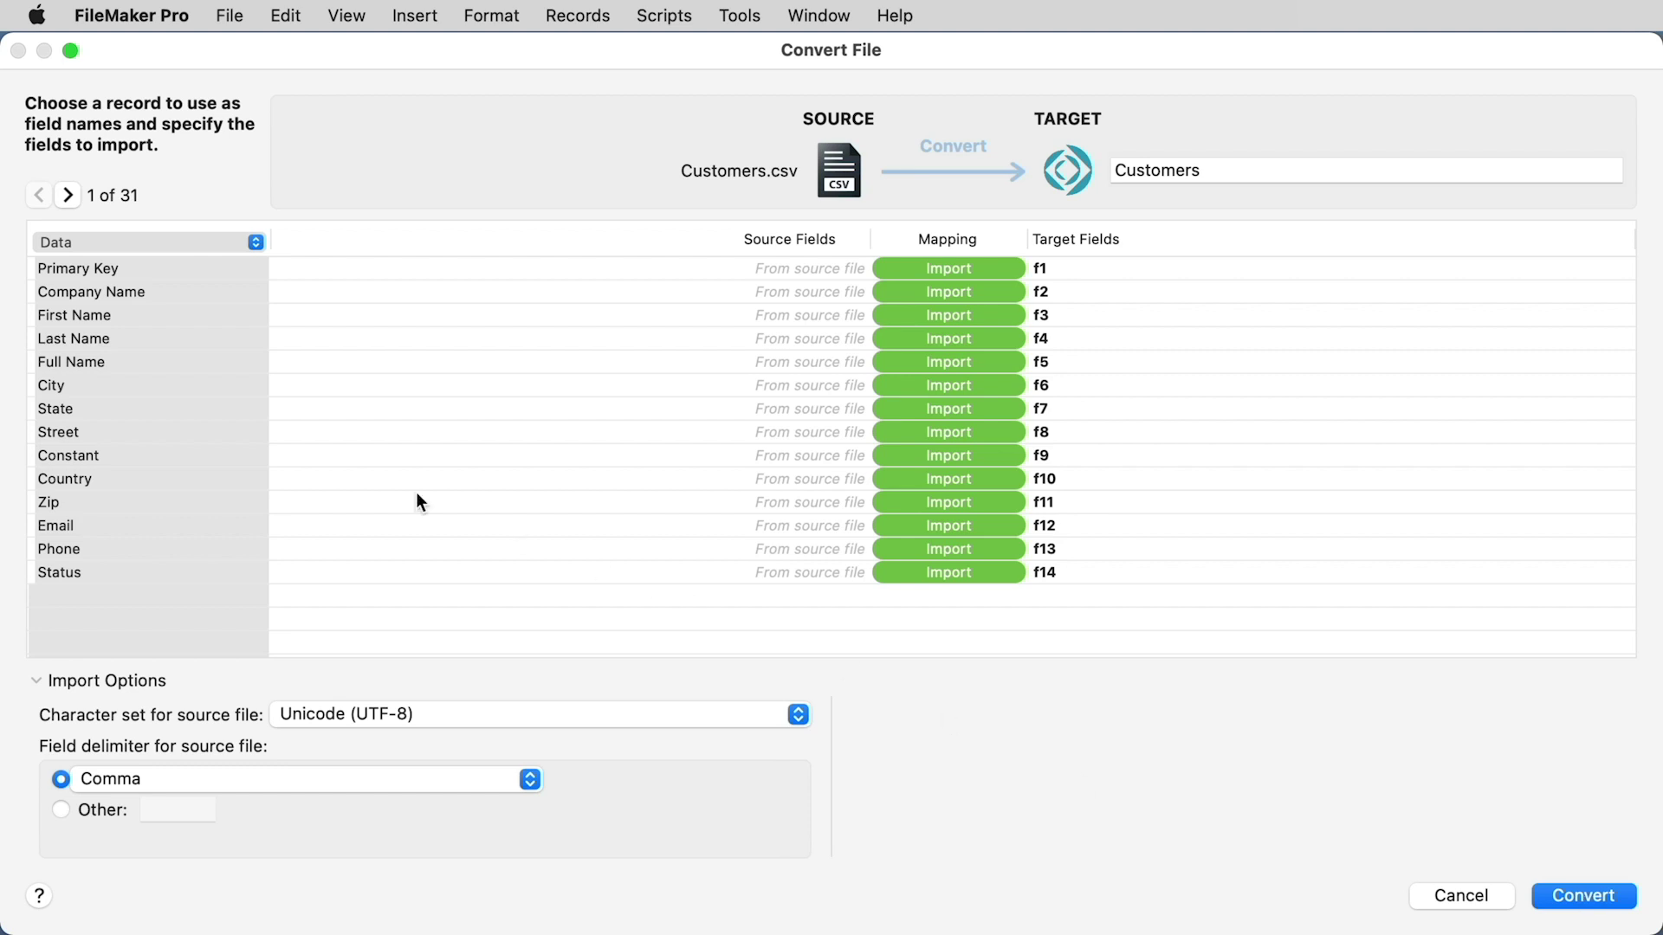
Compare the first two source records and use the first one as the field names.
{"action": "left_click", "coordinate": [67, 195]}
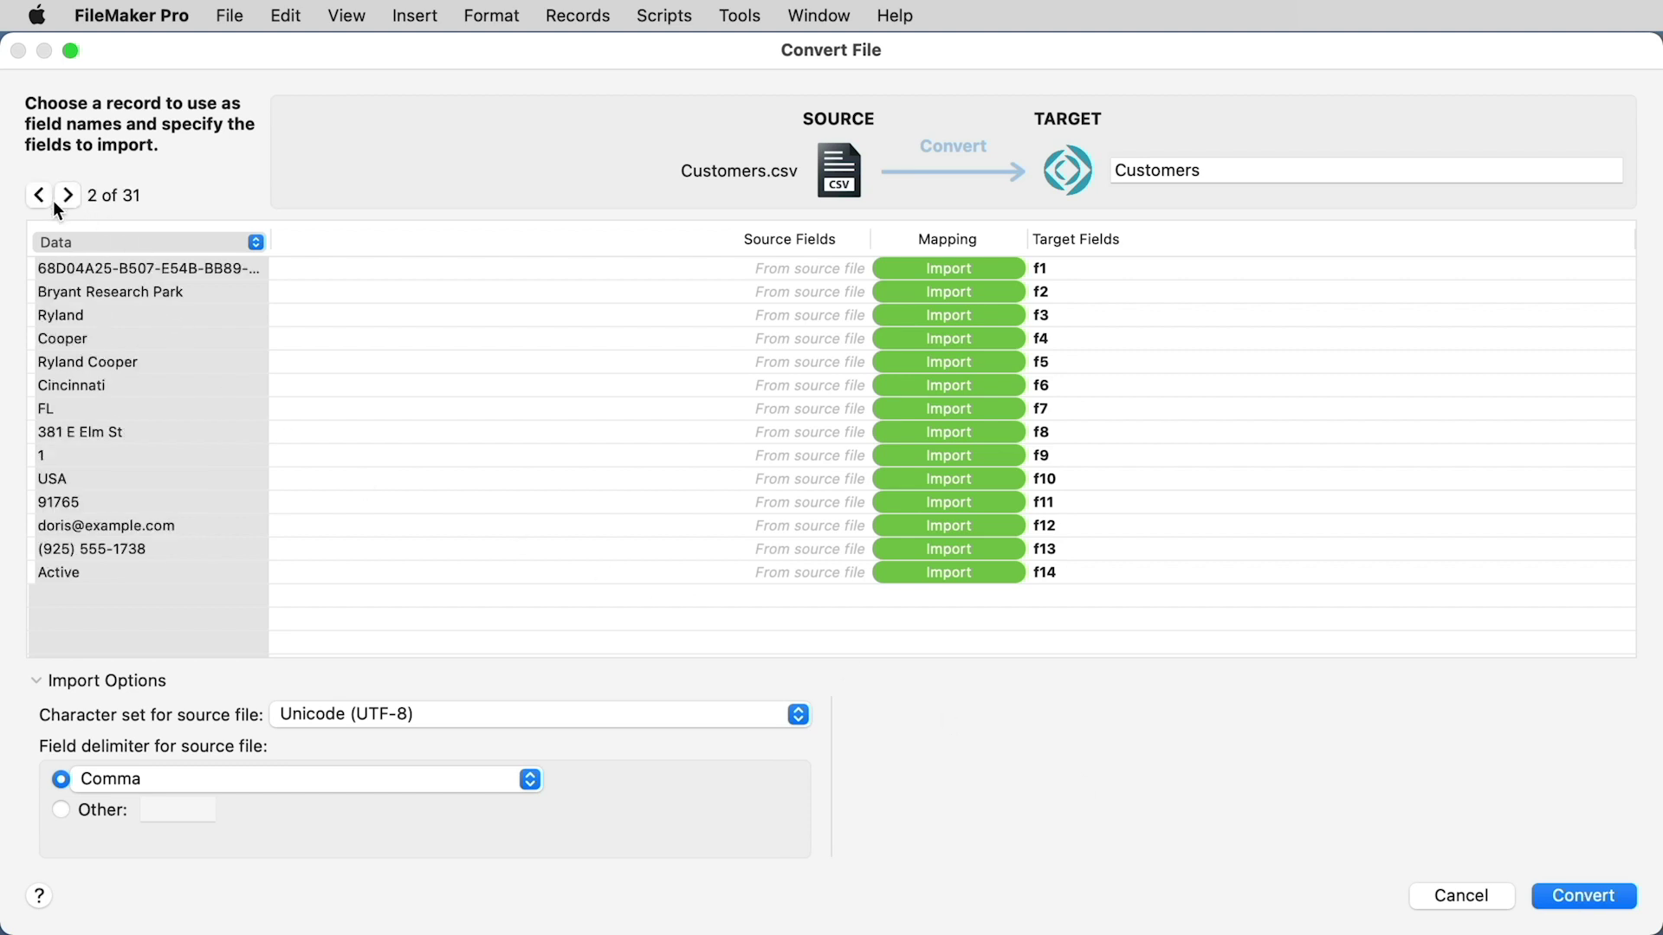
{"action": "left_click", "coordinate": [39, 195]}
{"action": "left_click", "coordinate": [180, 241]}
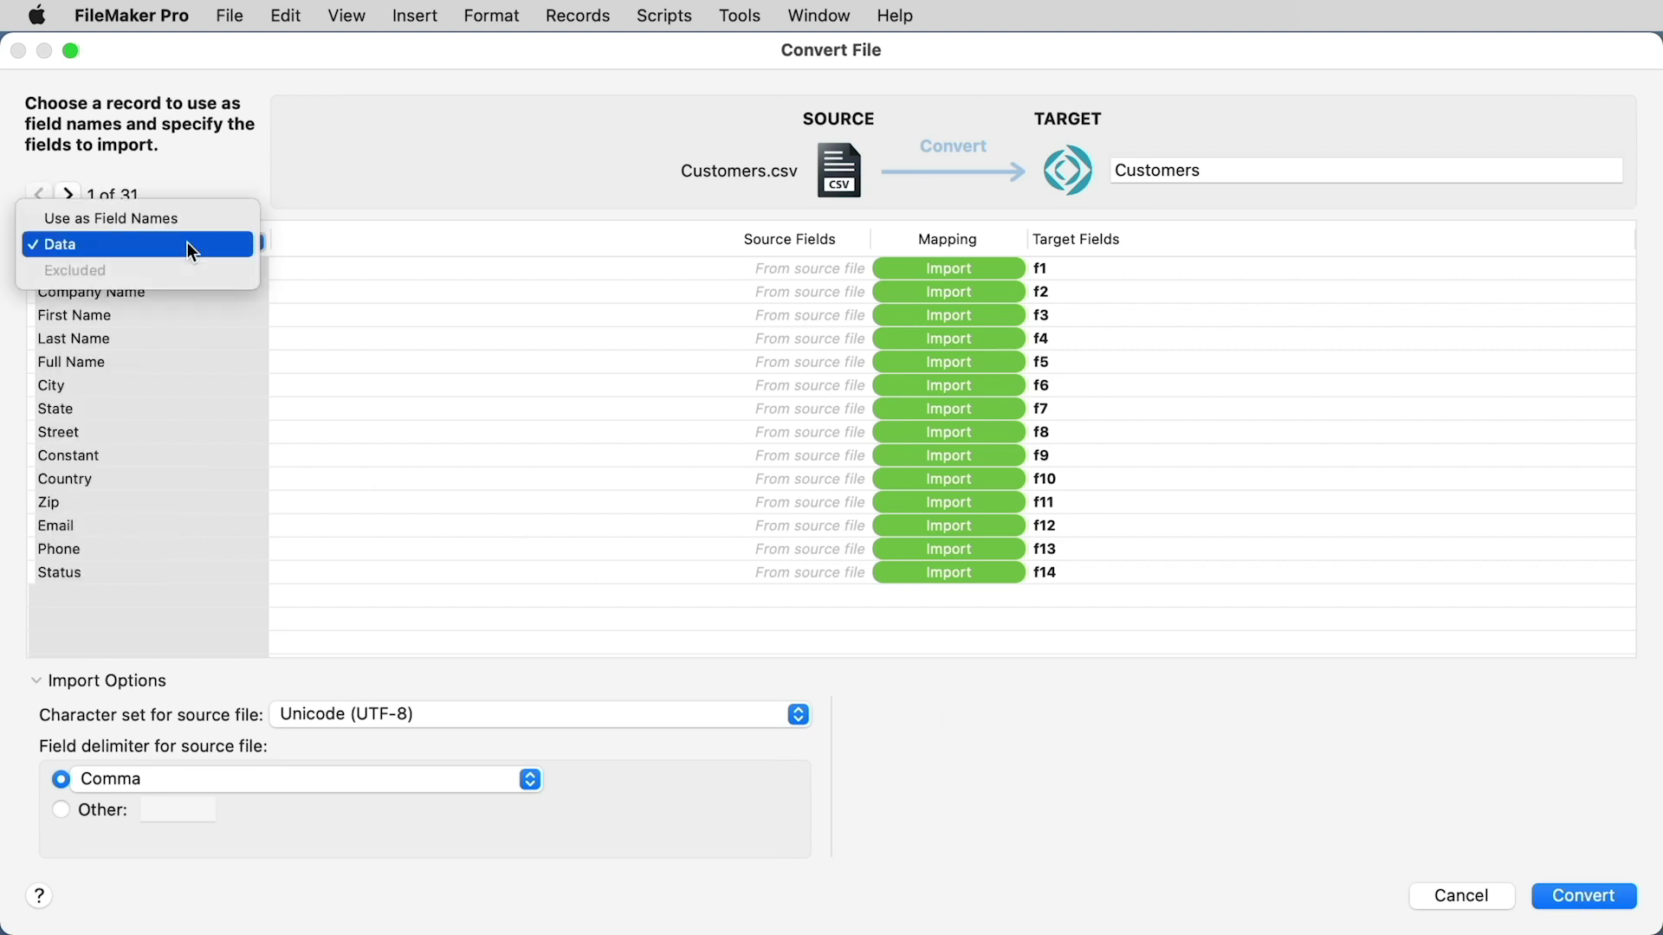
{"action": "left_click", "coordinate": [195, 215]}
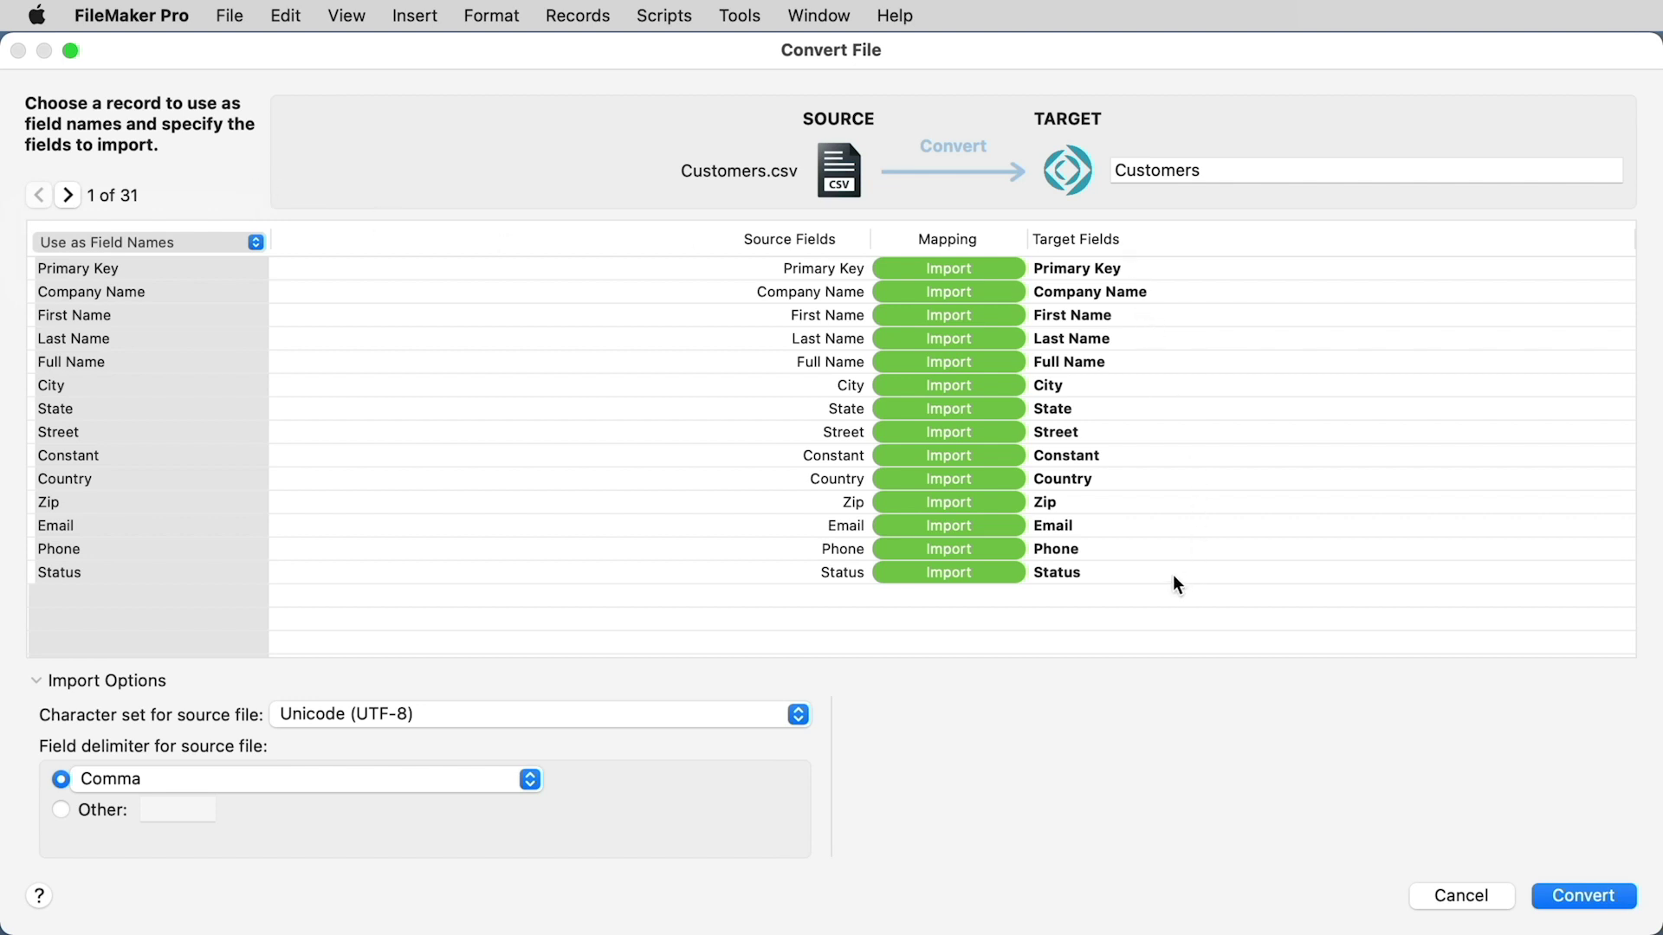
Exclude the Constant field from the import and convert the file with the Customers table name and Comma delimiter.
{"action": "left_click", "coordinate": [1009, 456]}
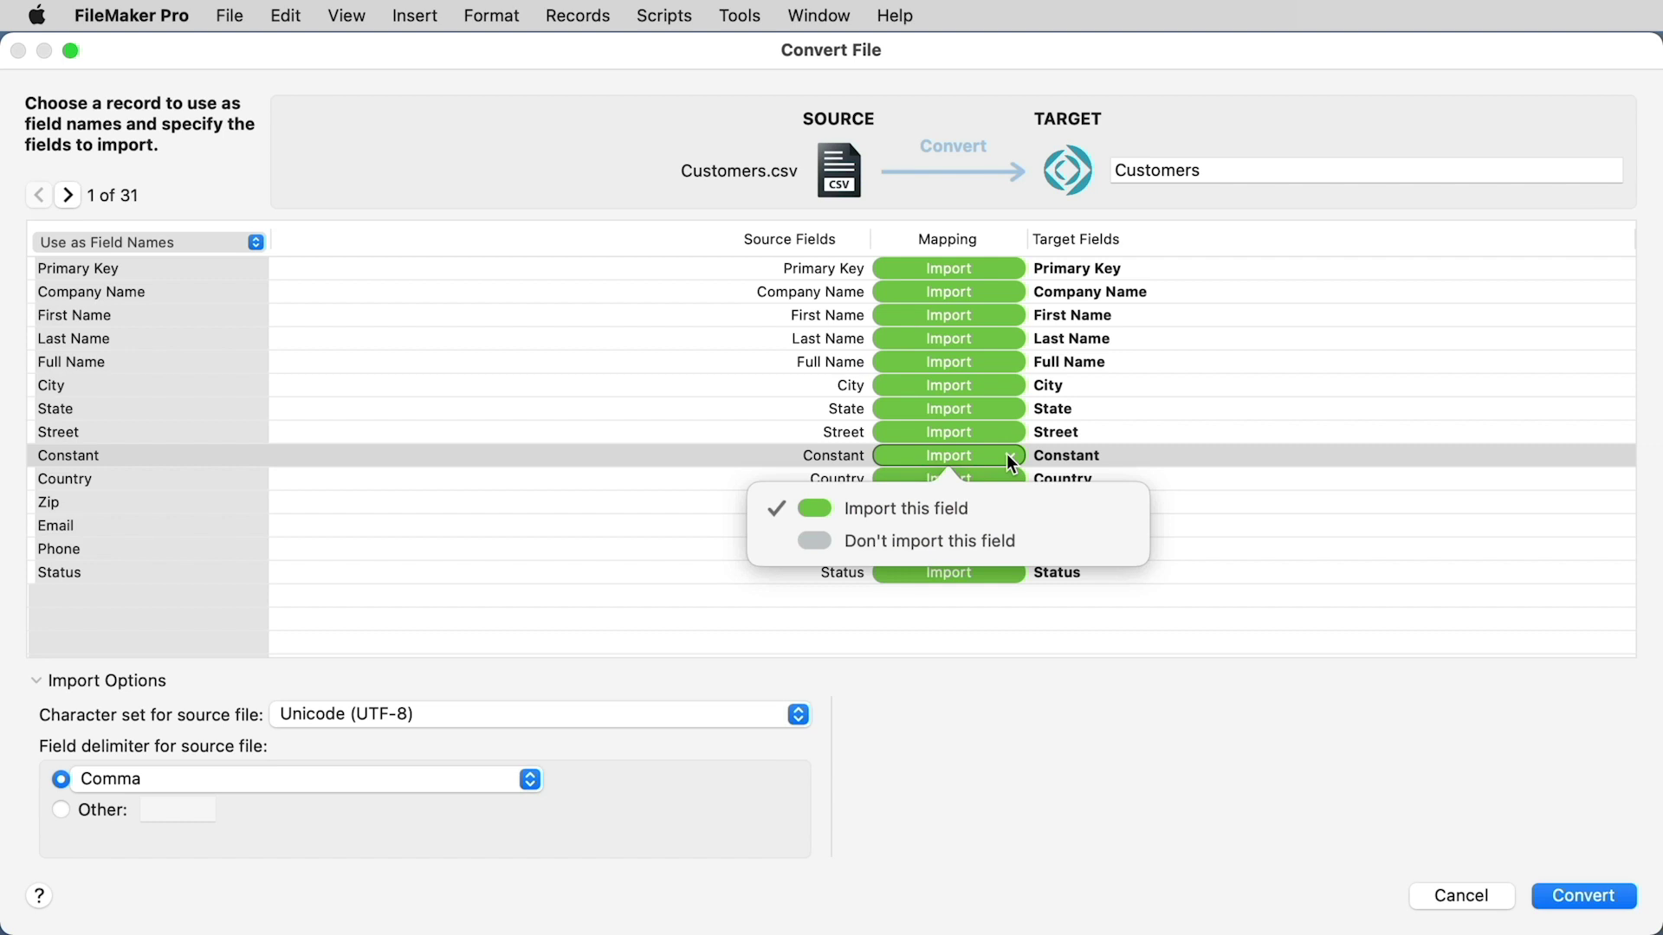
{"action": "left_click", "coordinate": [1026, 551]}
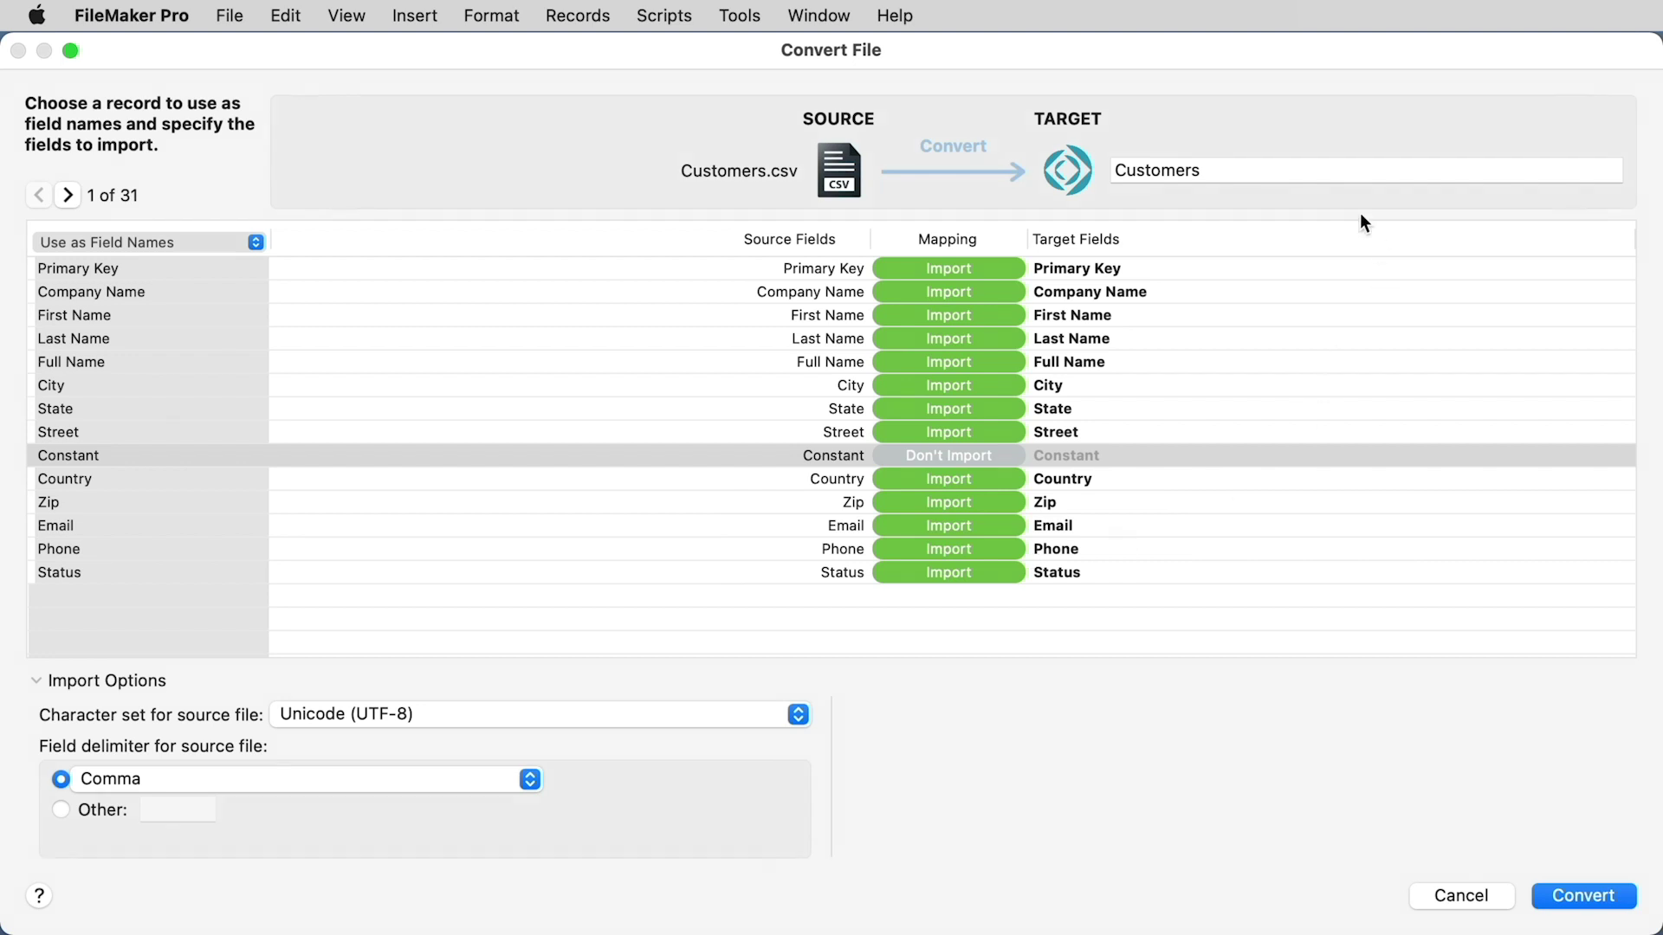
{"action": "left_click", "coordinate": [1229, 167]}
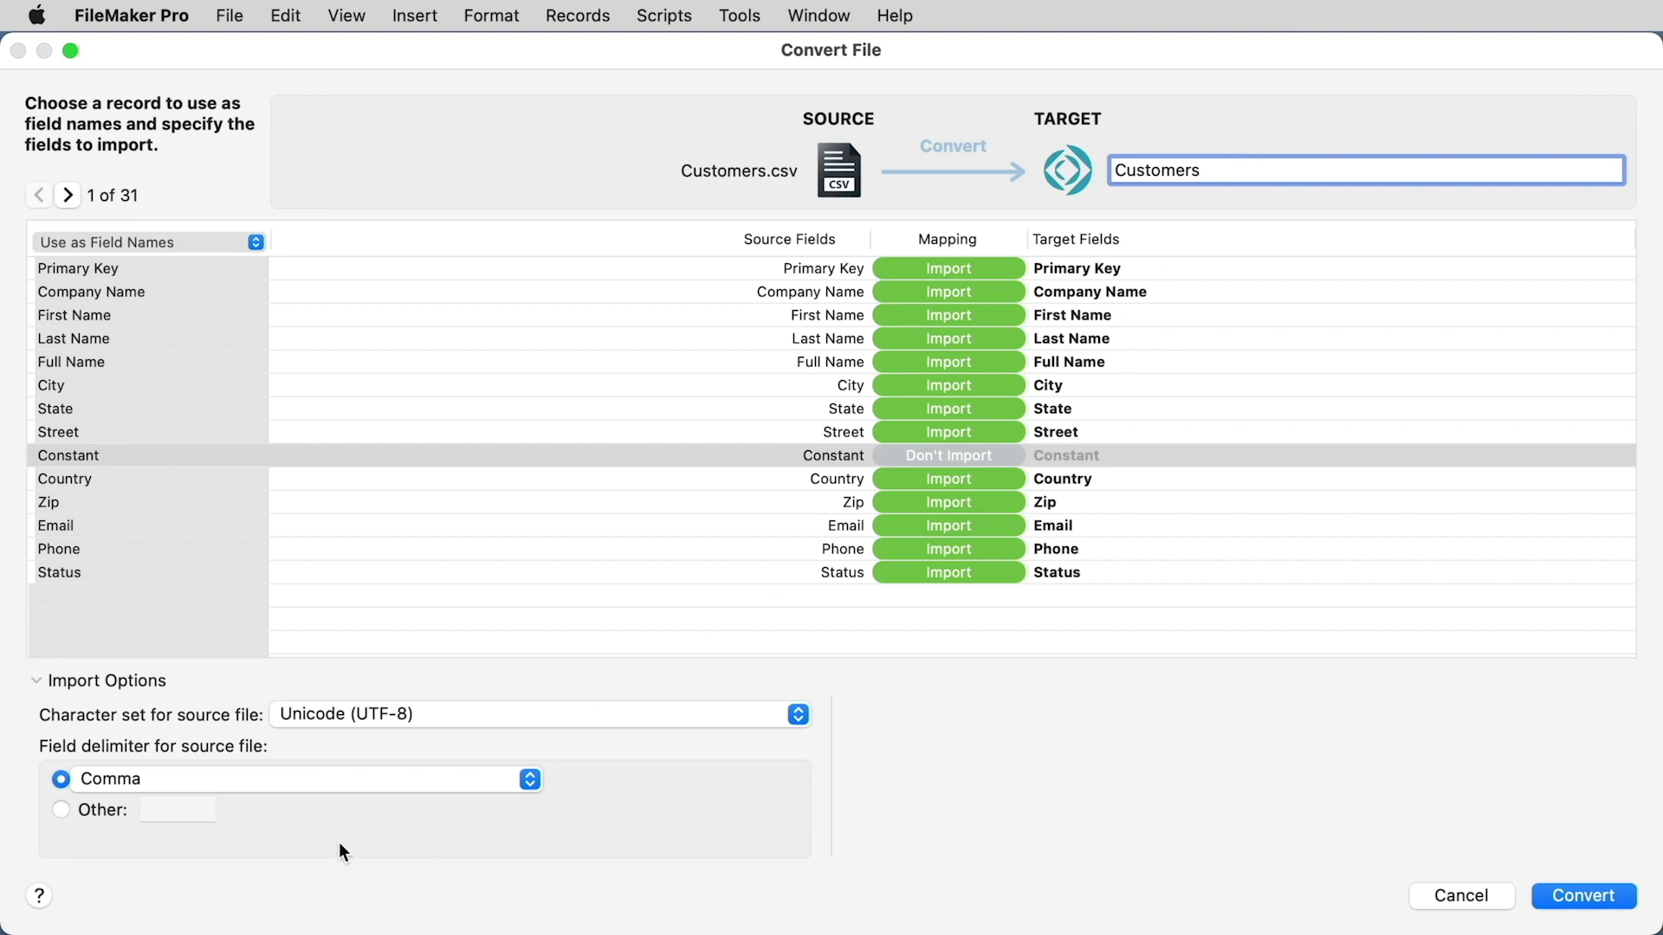
{"action": "left_click", "coordinate": [379, 791]}
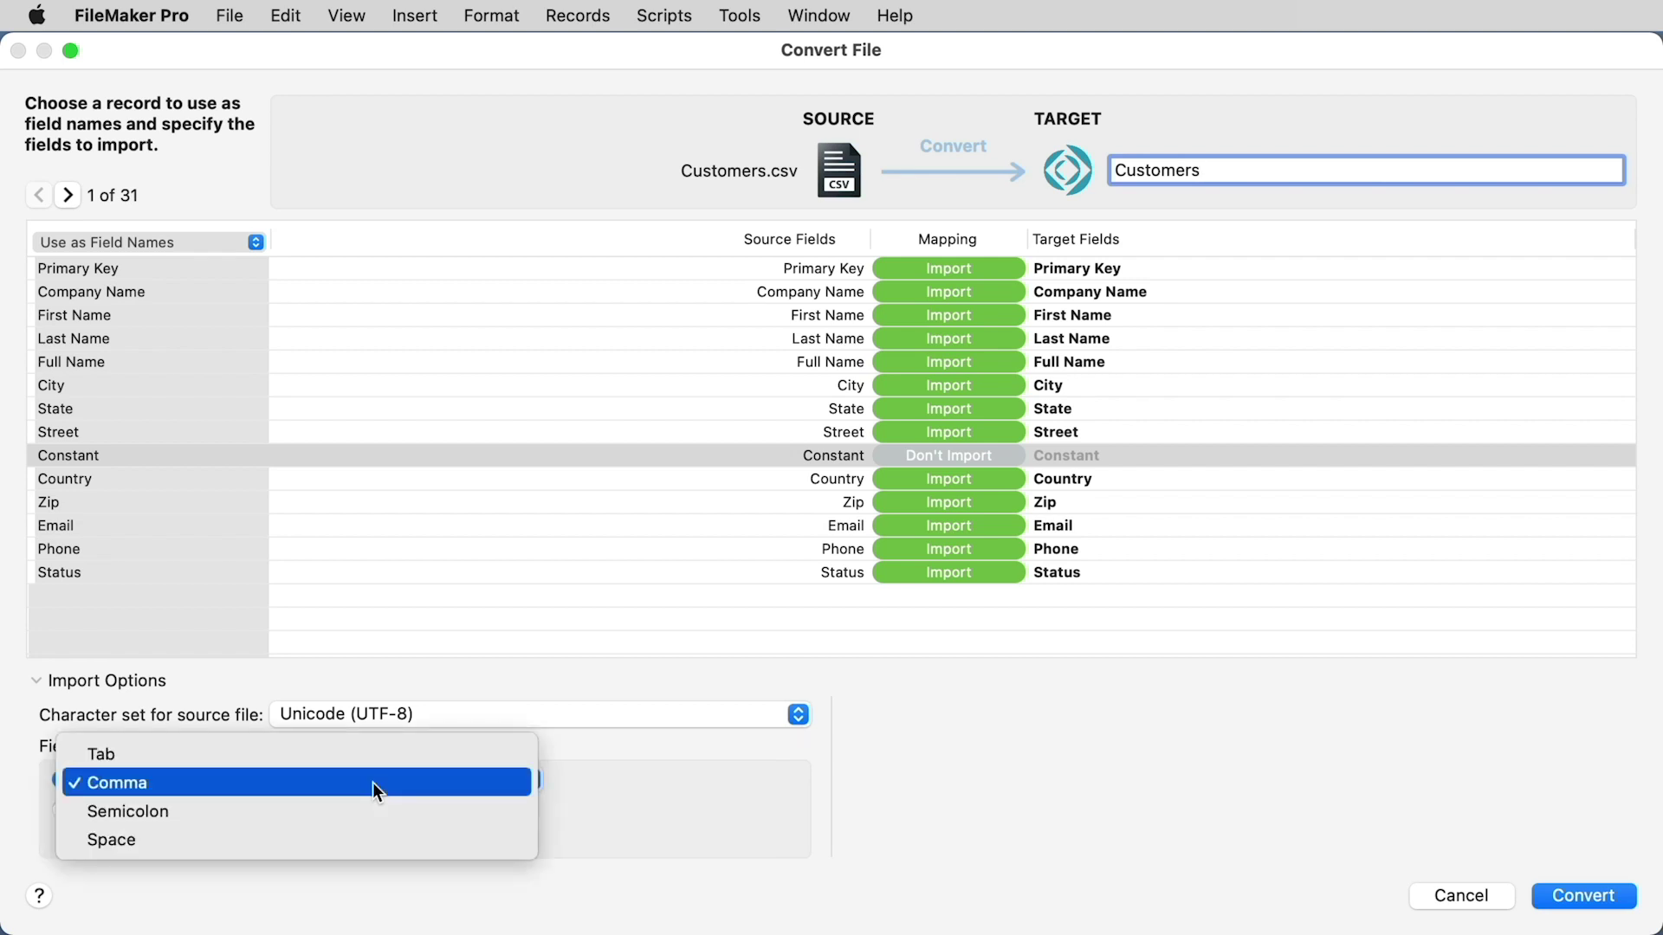
{"action": "left_click", "coordinate": [631, 883]}
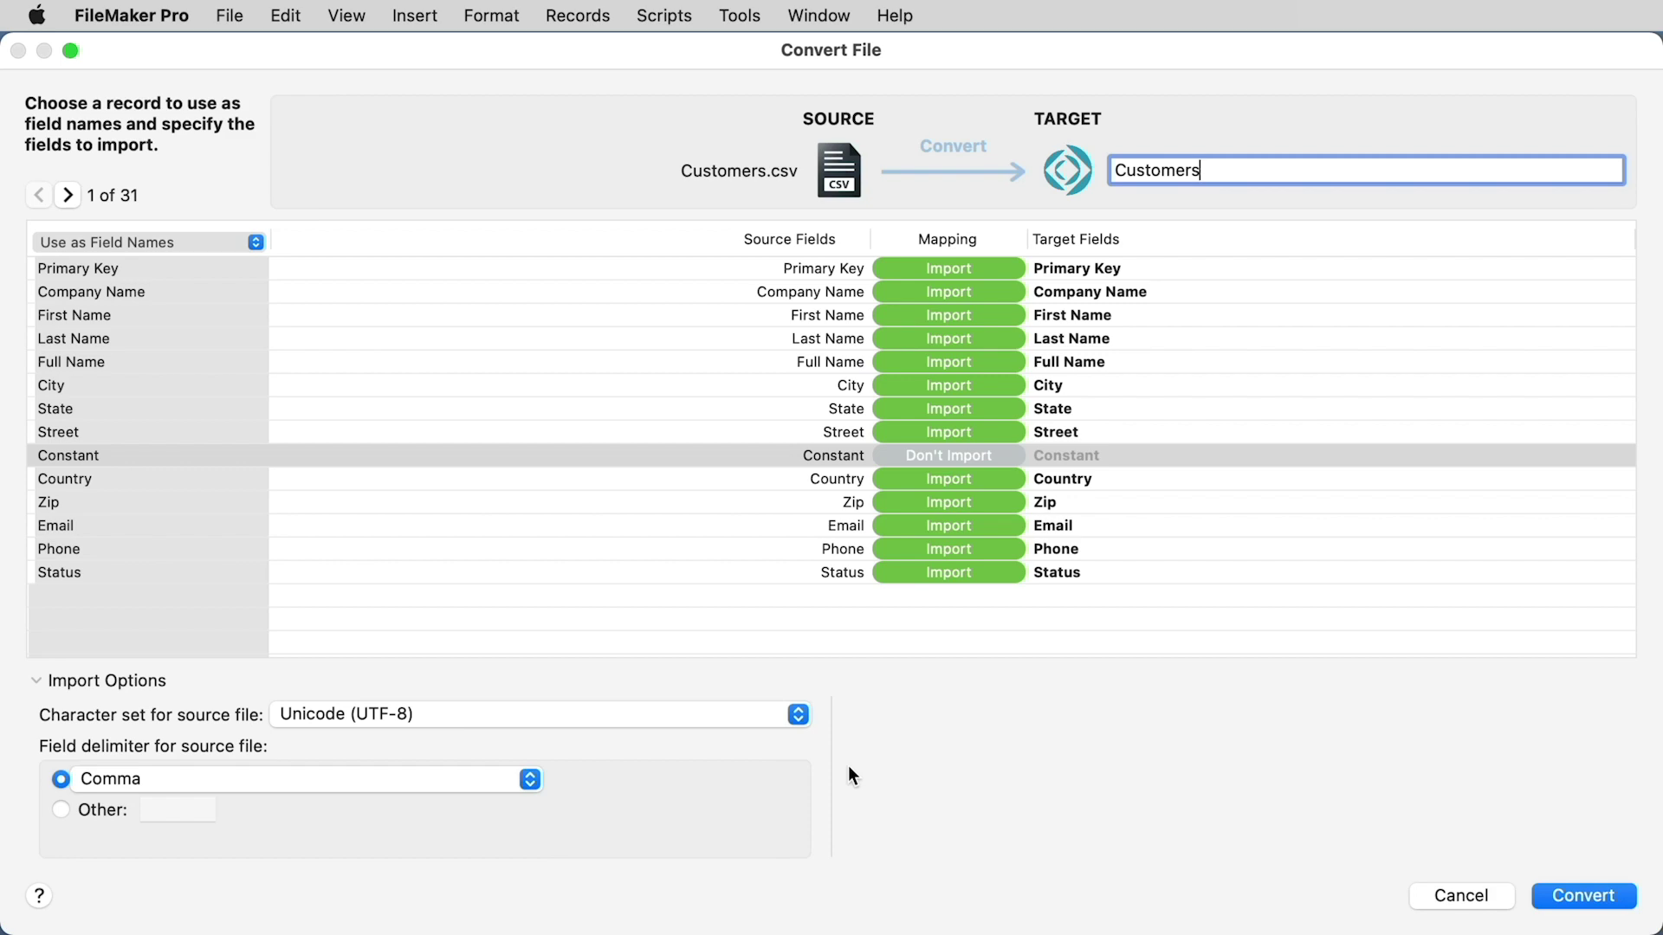
{"action": "left_click", "coordinate": [1591, 900]}
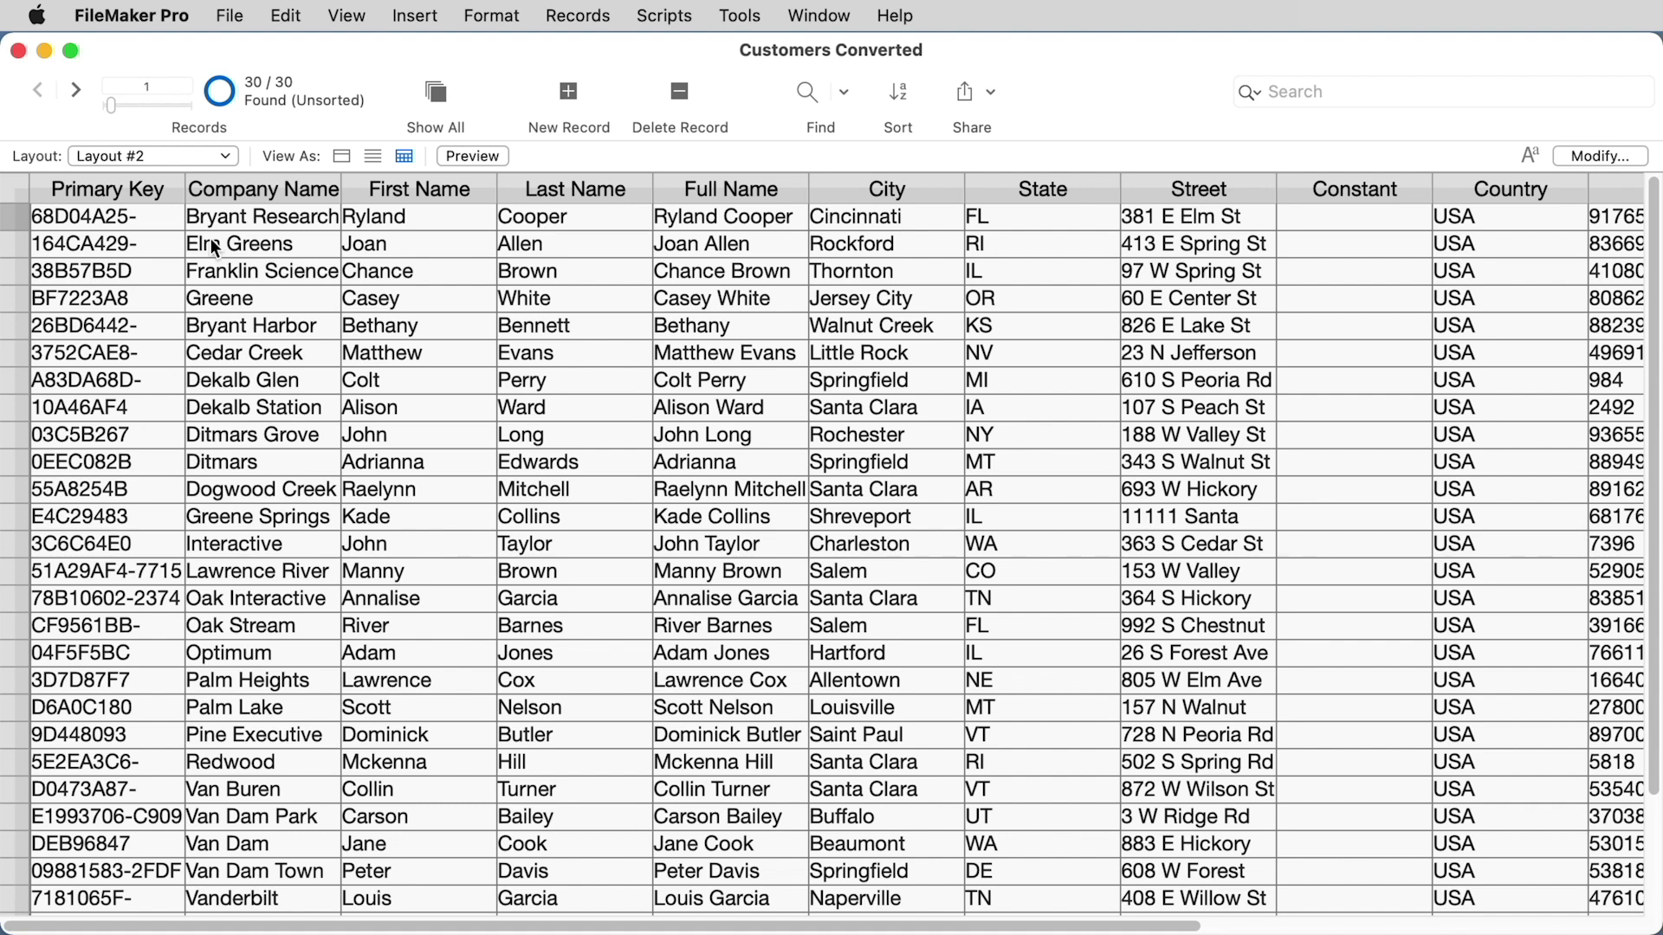
Switch to Layout #1 and review the Customers table and its fields in the database definition.
{"action": "left_click", "coordinate": [190, 158]}
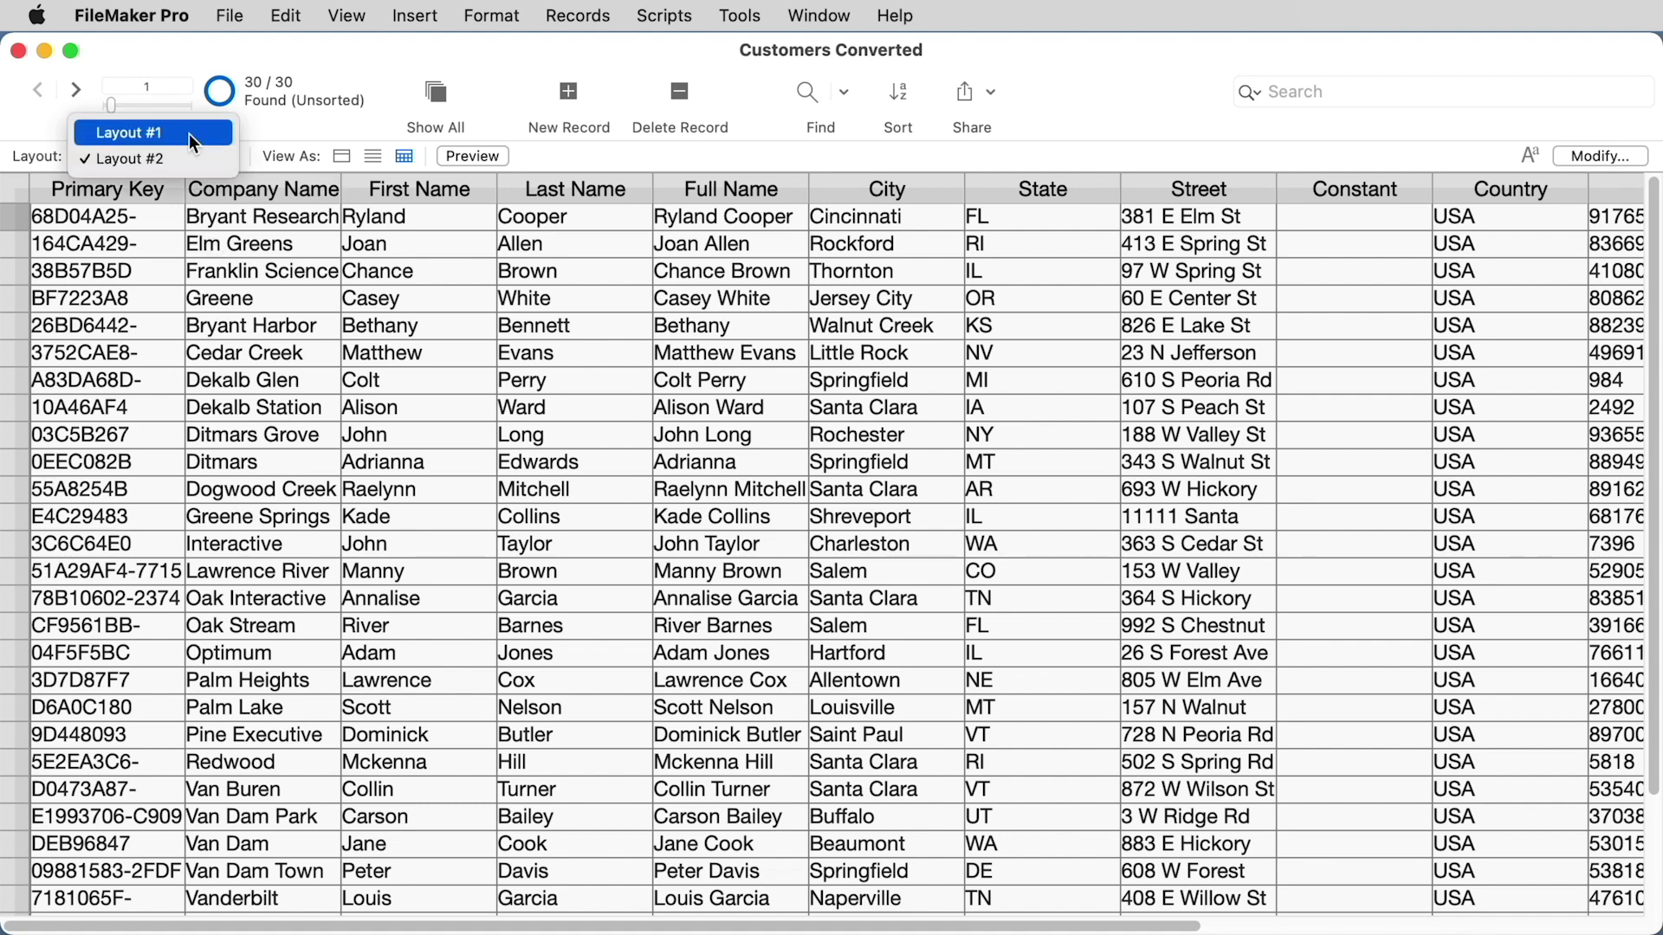
{"action": "left_click", "coordinate": [189, 133]}
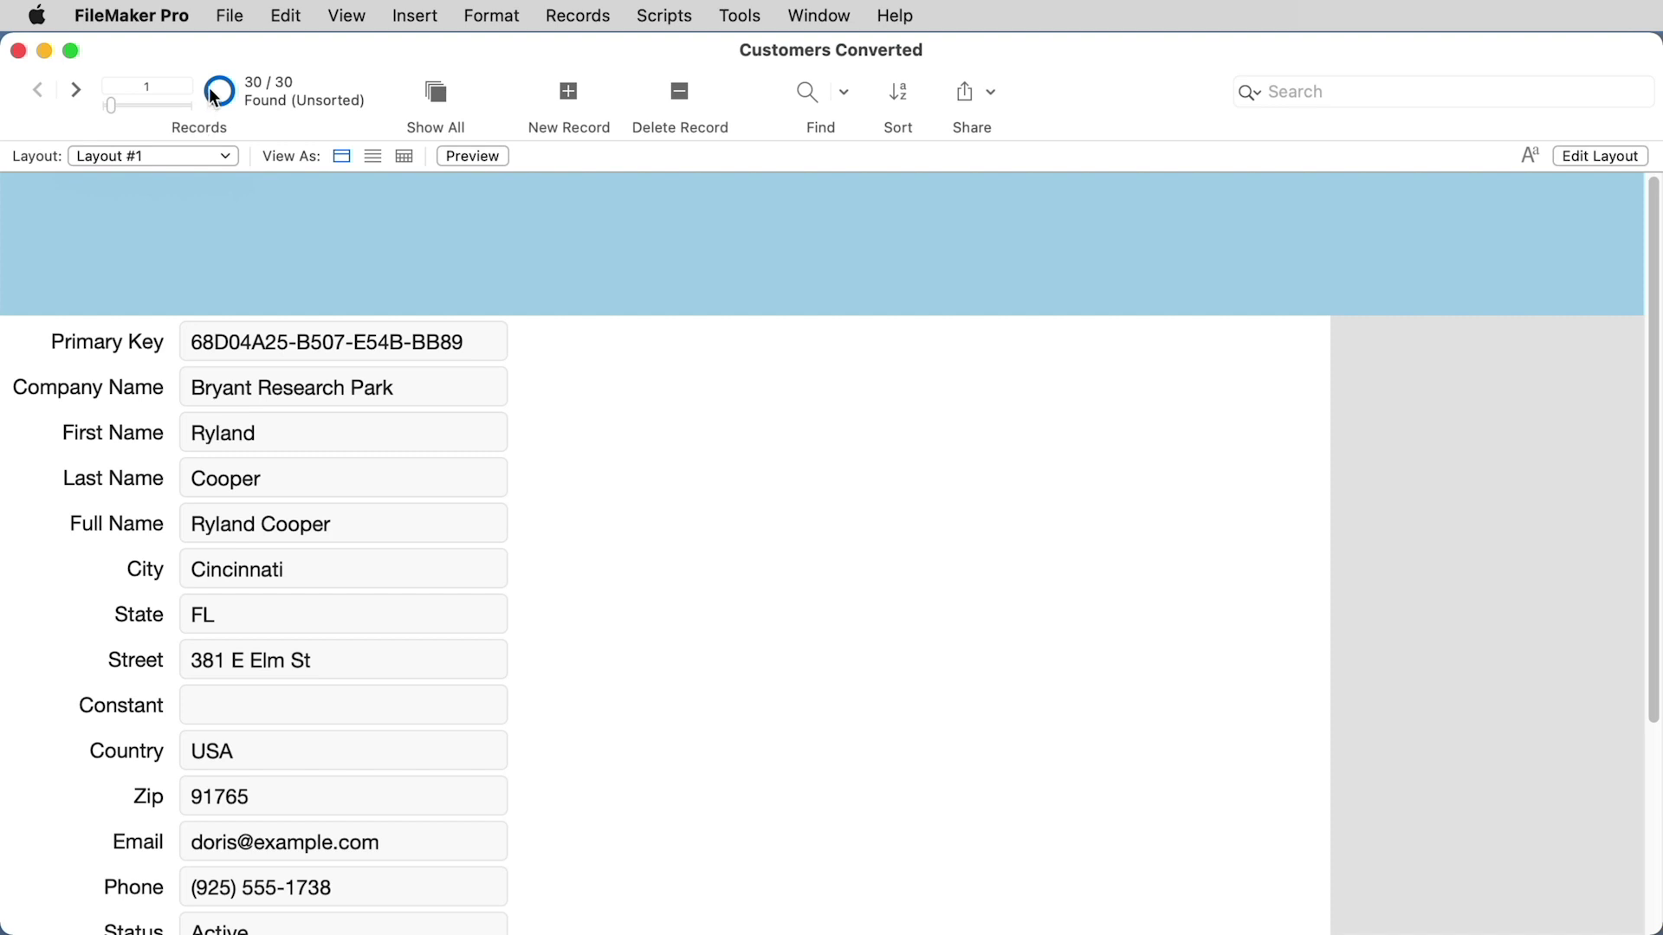
{"action": "left_click", "coordinate": [219, 16]}
{"action": "mouse_move", "coordinate": [272, 281]}
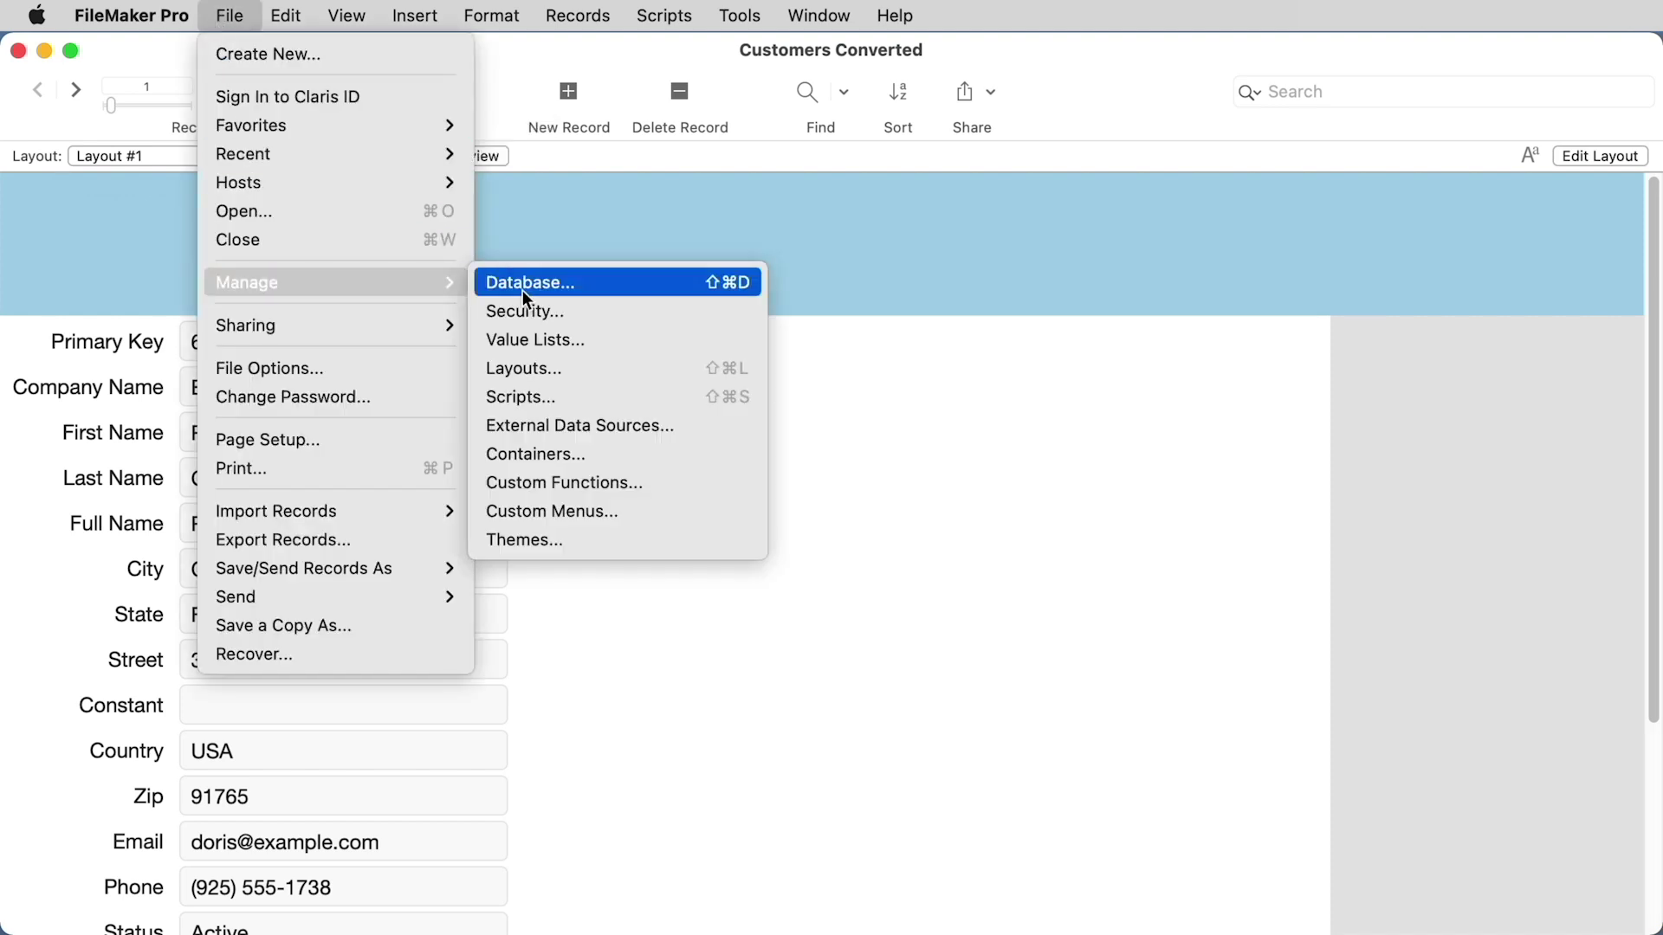
{"action": "left_click", "coordinate": [554, 299]}
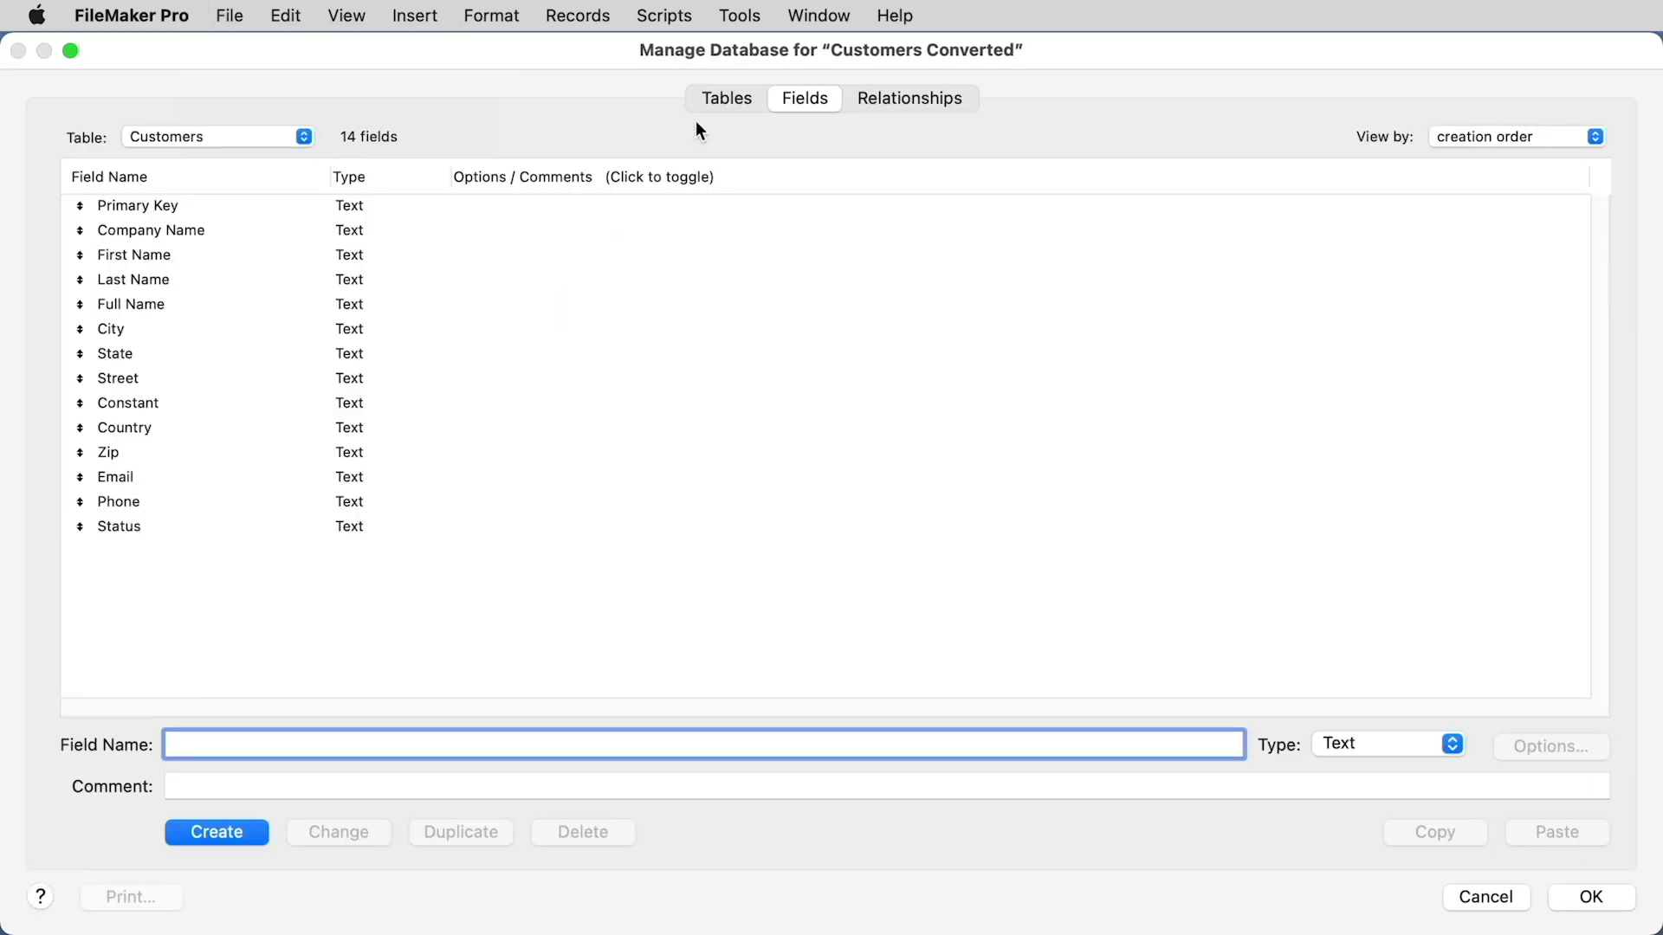
{"action": "left_click", "coordinate": [714, 104]}
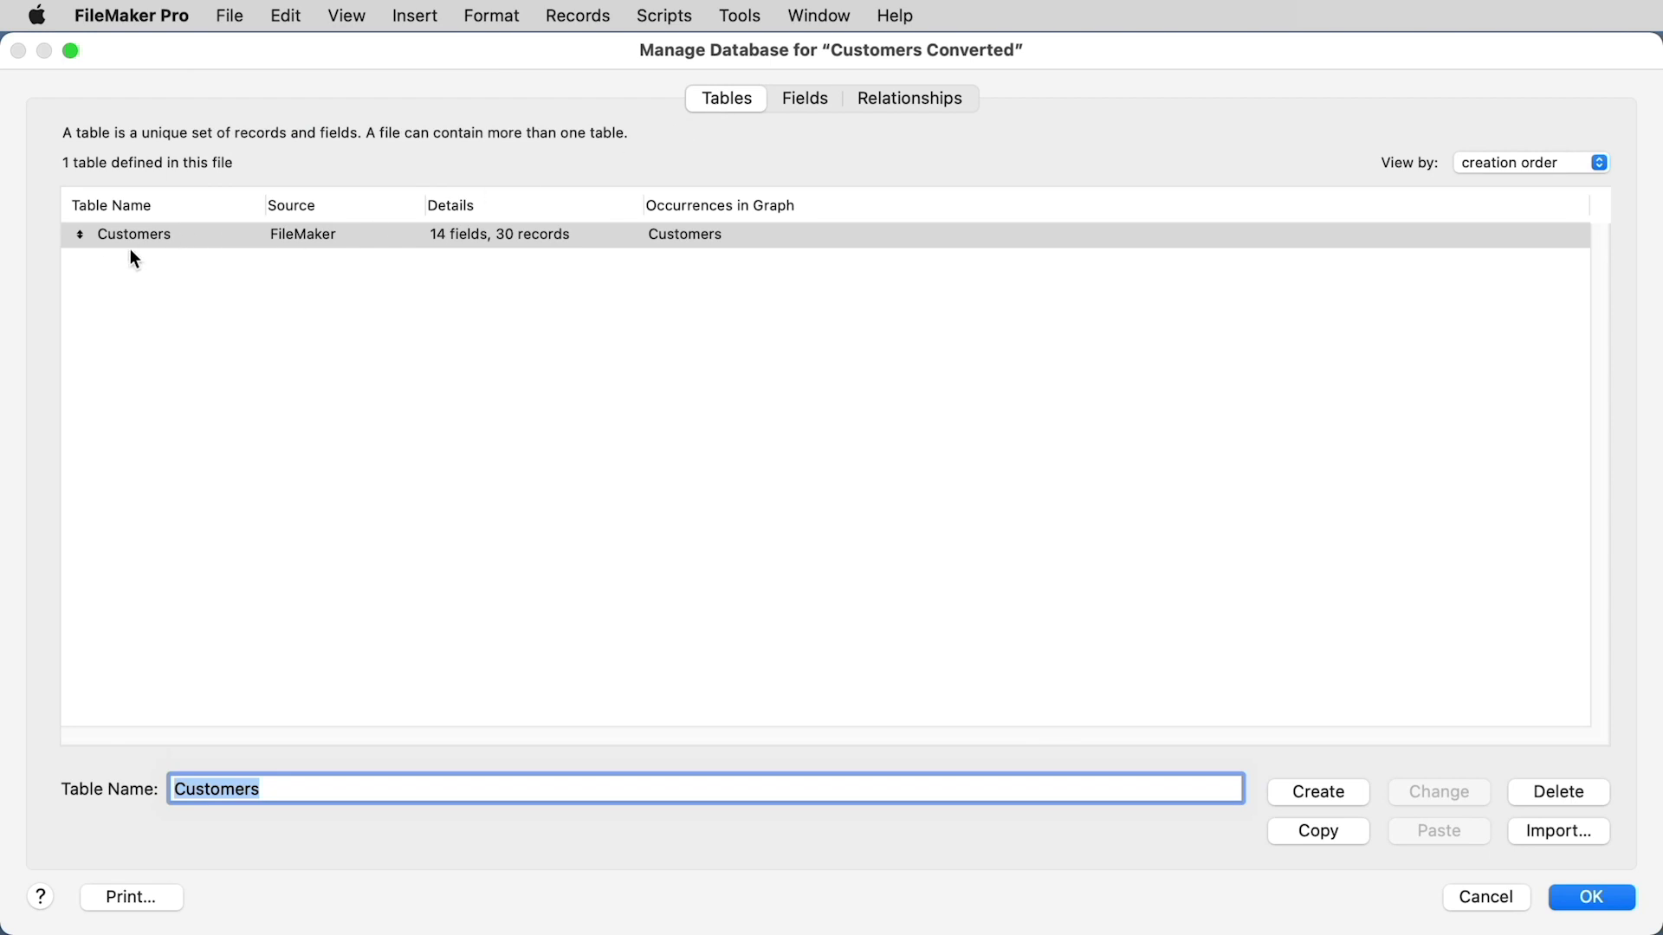
{"action": "double_click", "coordinate": [493, 233]}
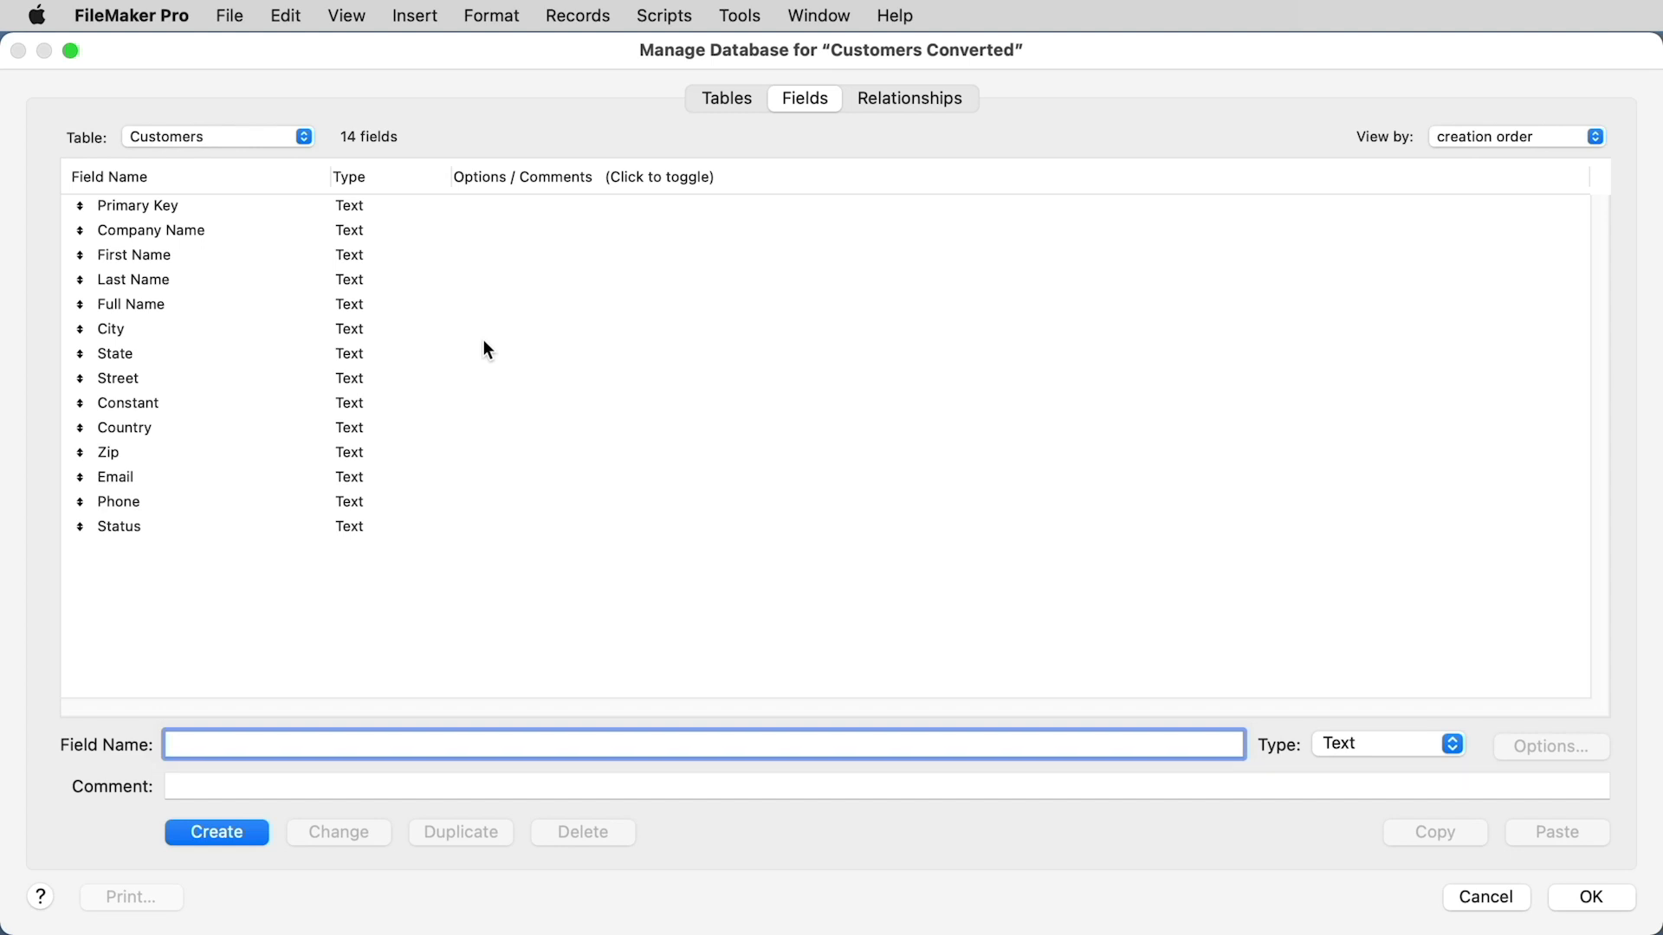
{"action": "left_click", "coordinate": [116, 204]}
{"action": "left_click", "coordinate": [346, 234]}
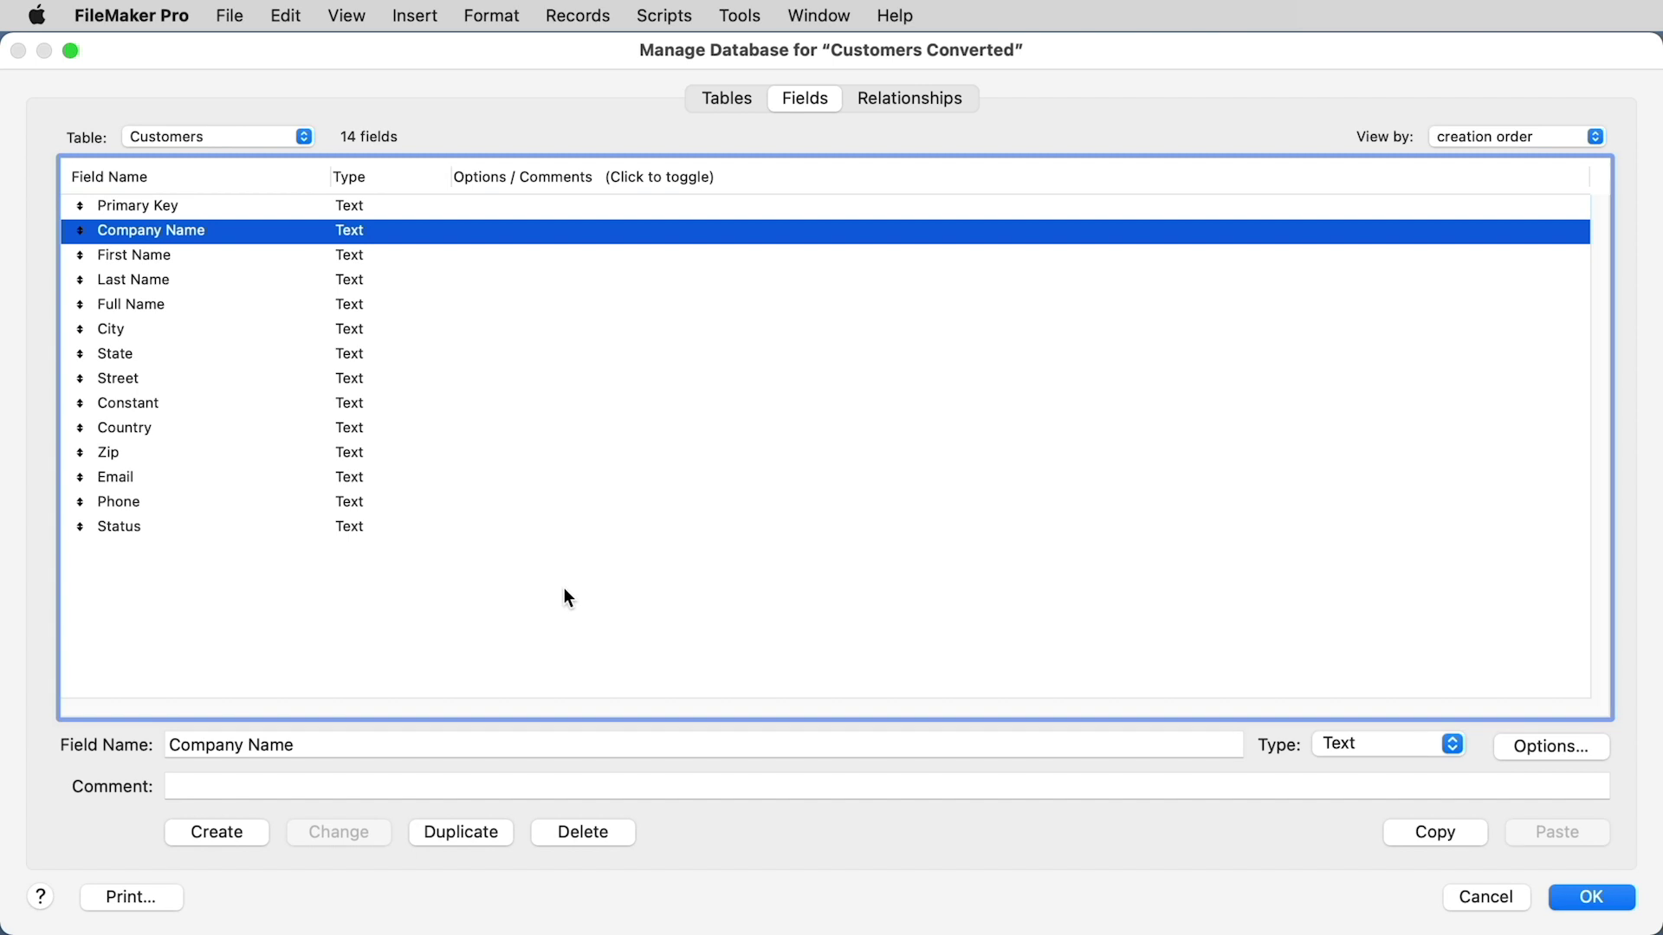
{"action": "left_click", "coordinate": [707, 113]}
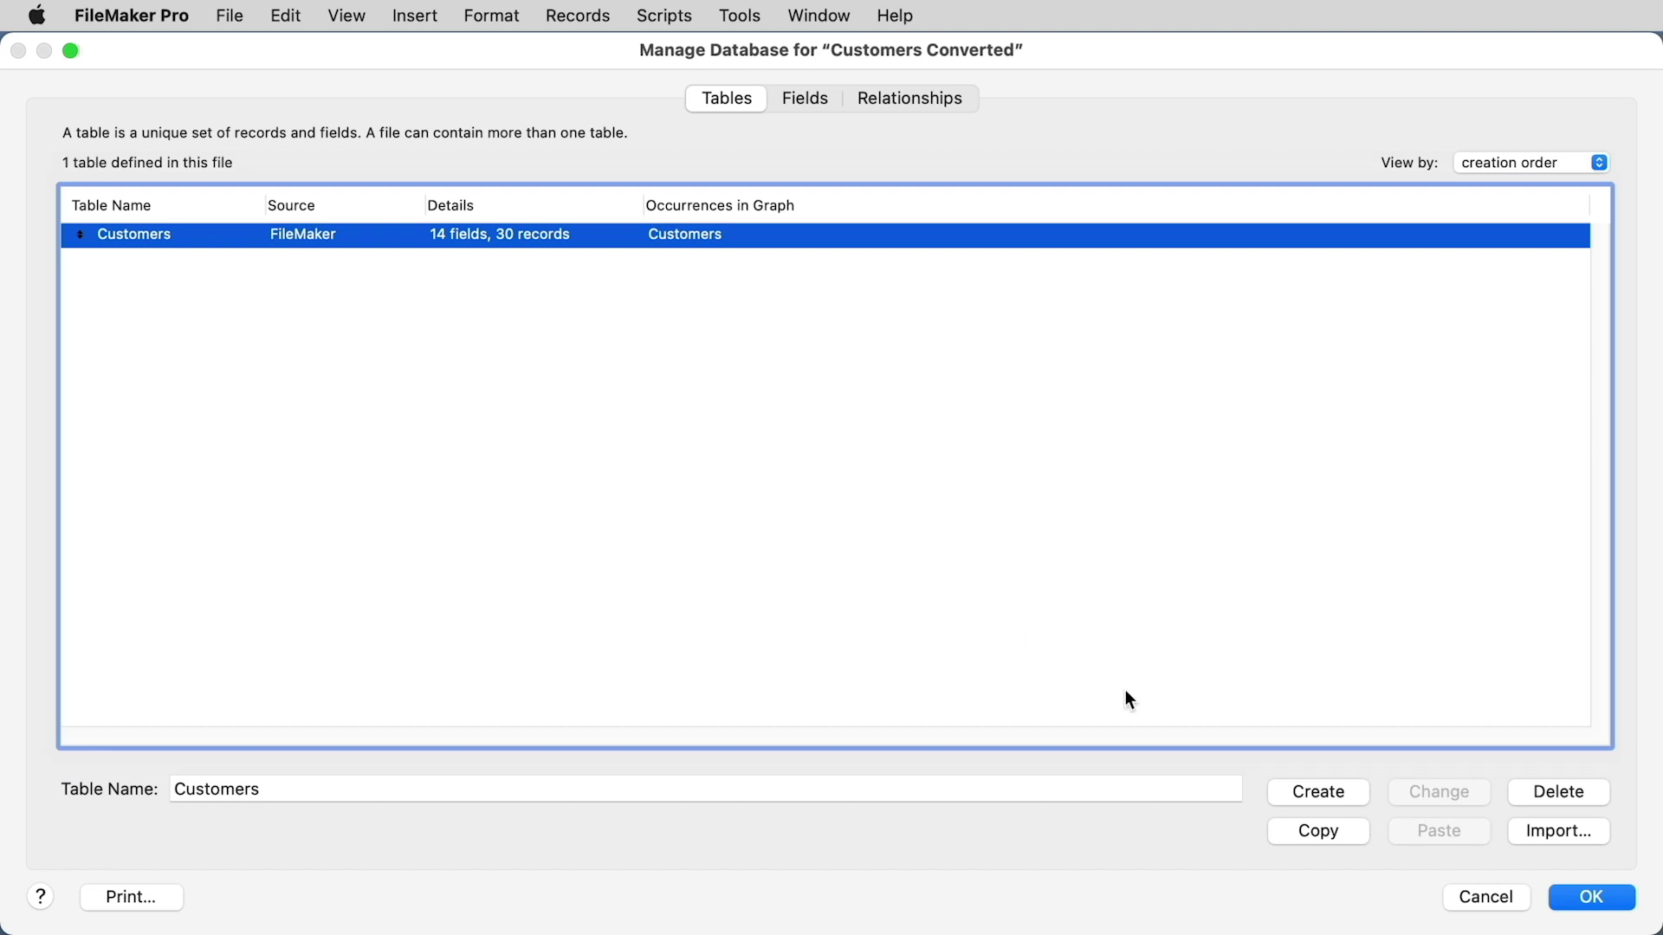
{"action": "left_click", "coordinate": [1593, 900]}
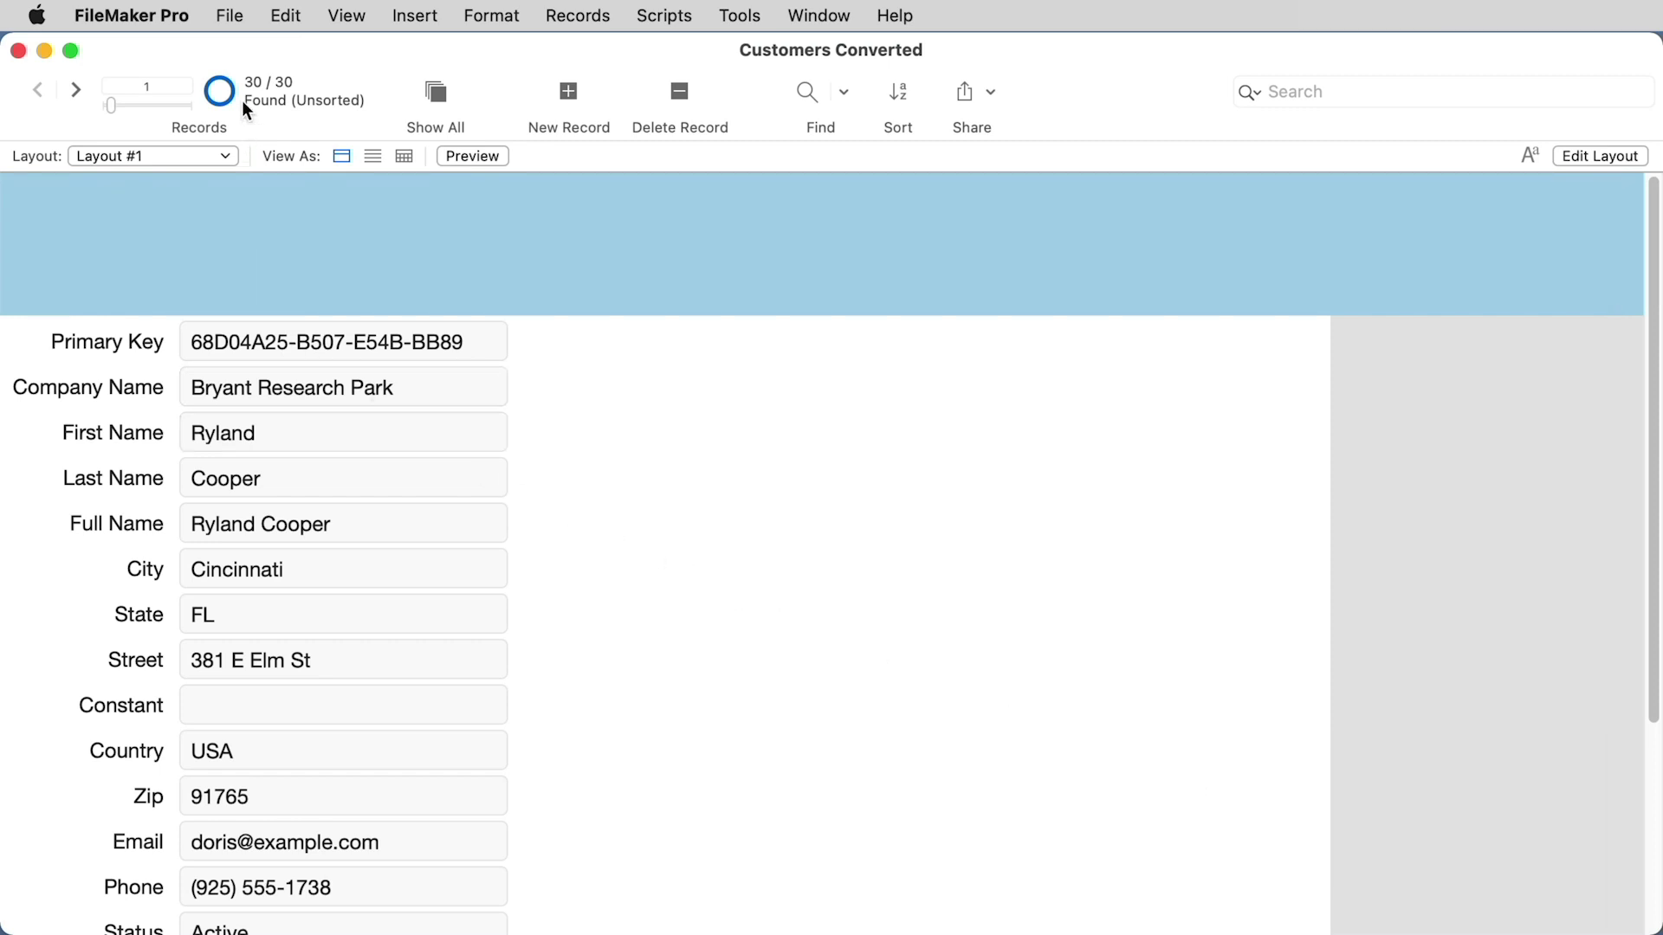
Start a record import from the file Orders.tab on the Desktop.
{"action": "left_click", "coordinate": [229, 19]}
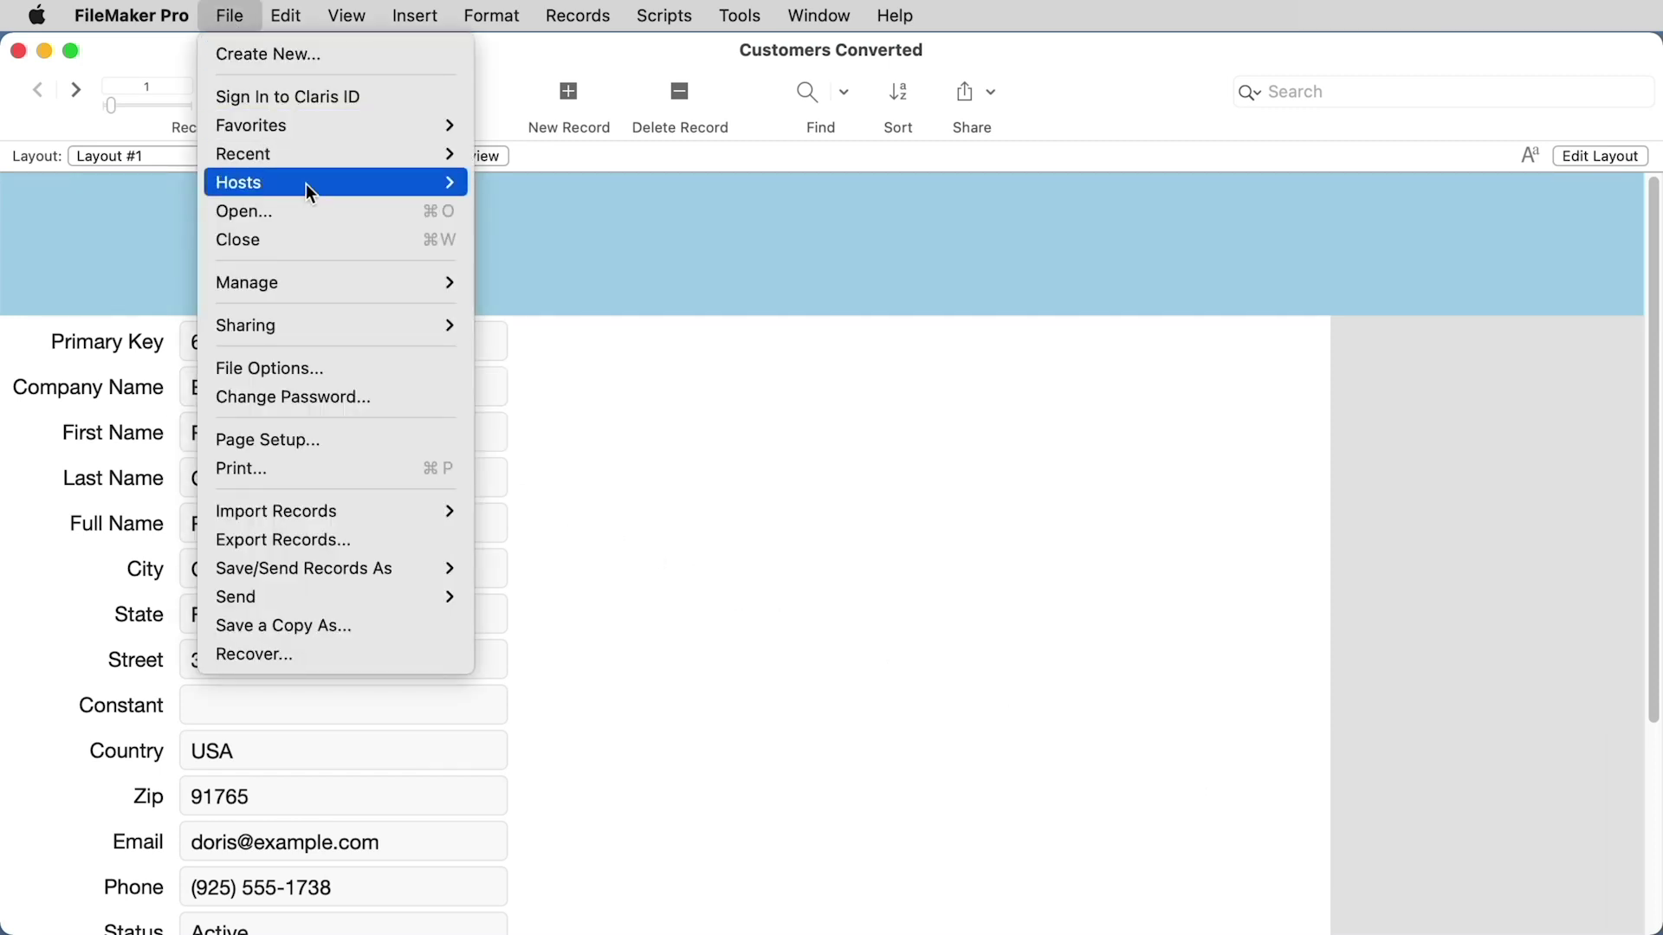
{"action": "mouse_move", "coordinate": [405, 506]}
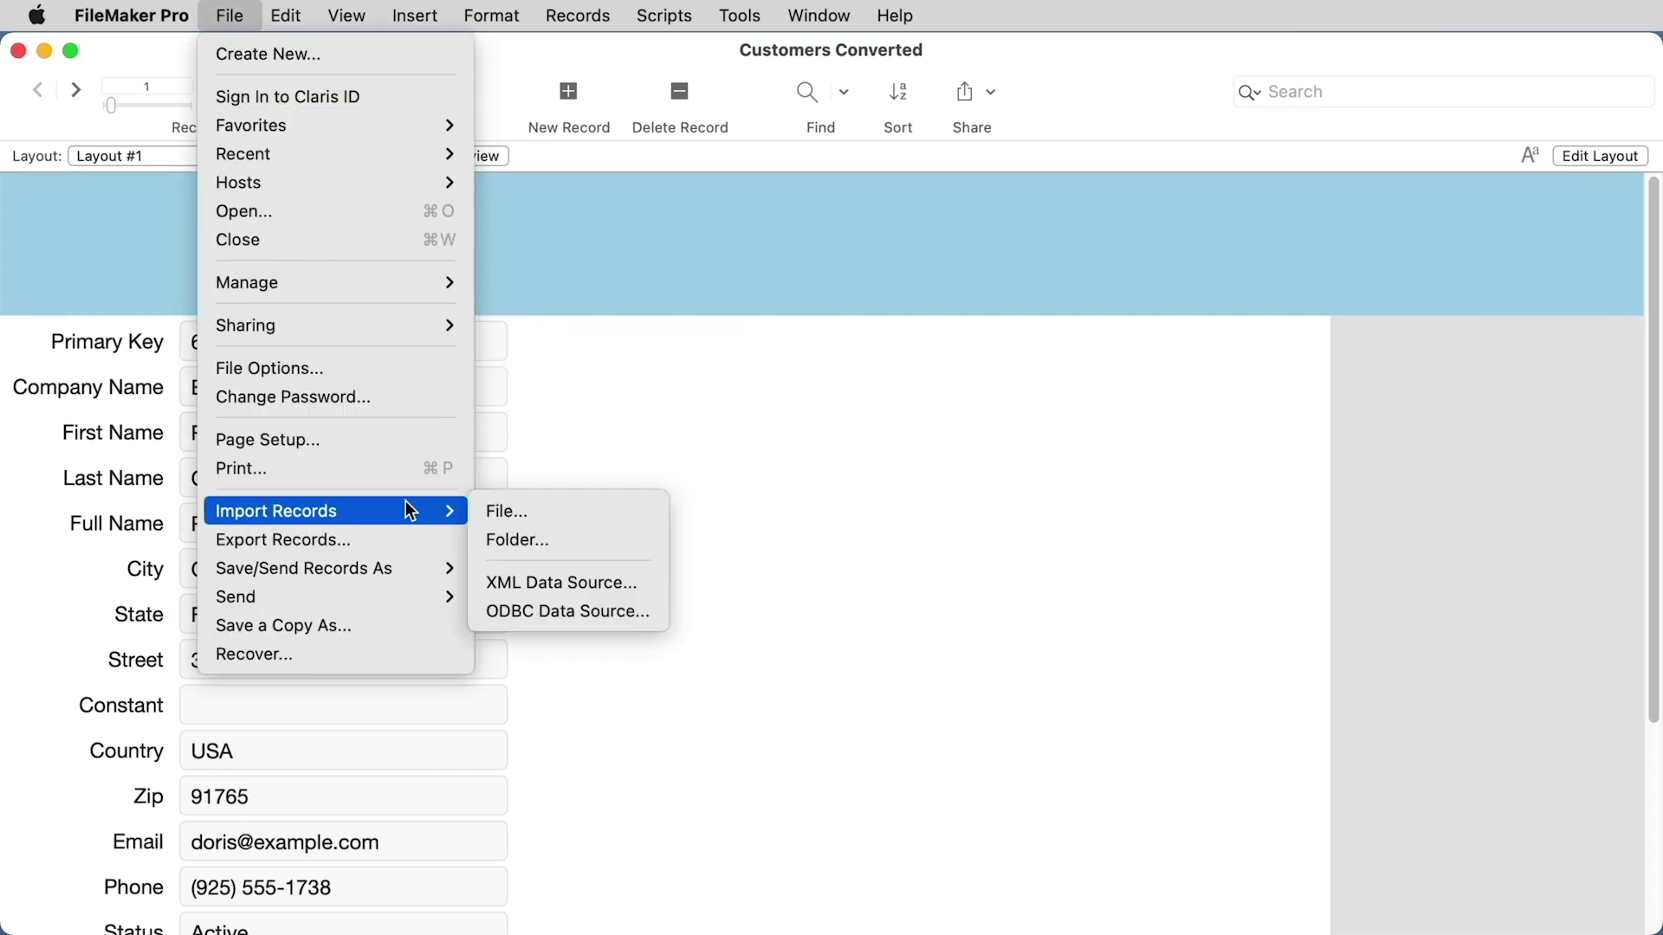
{"action": "left_click", "coordinate": [571, 518]}
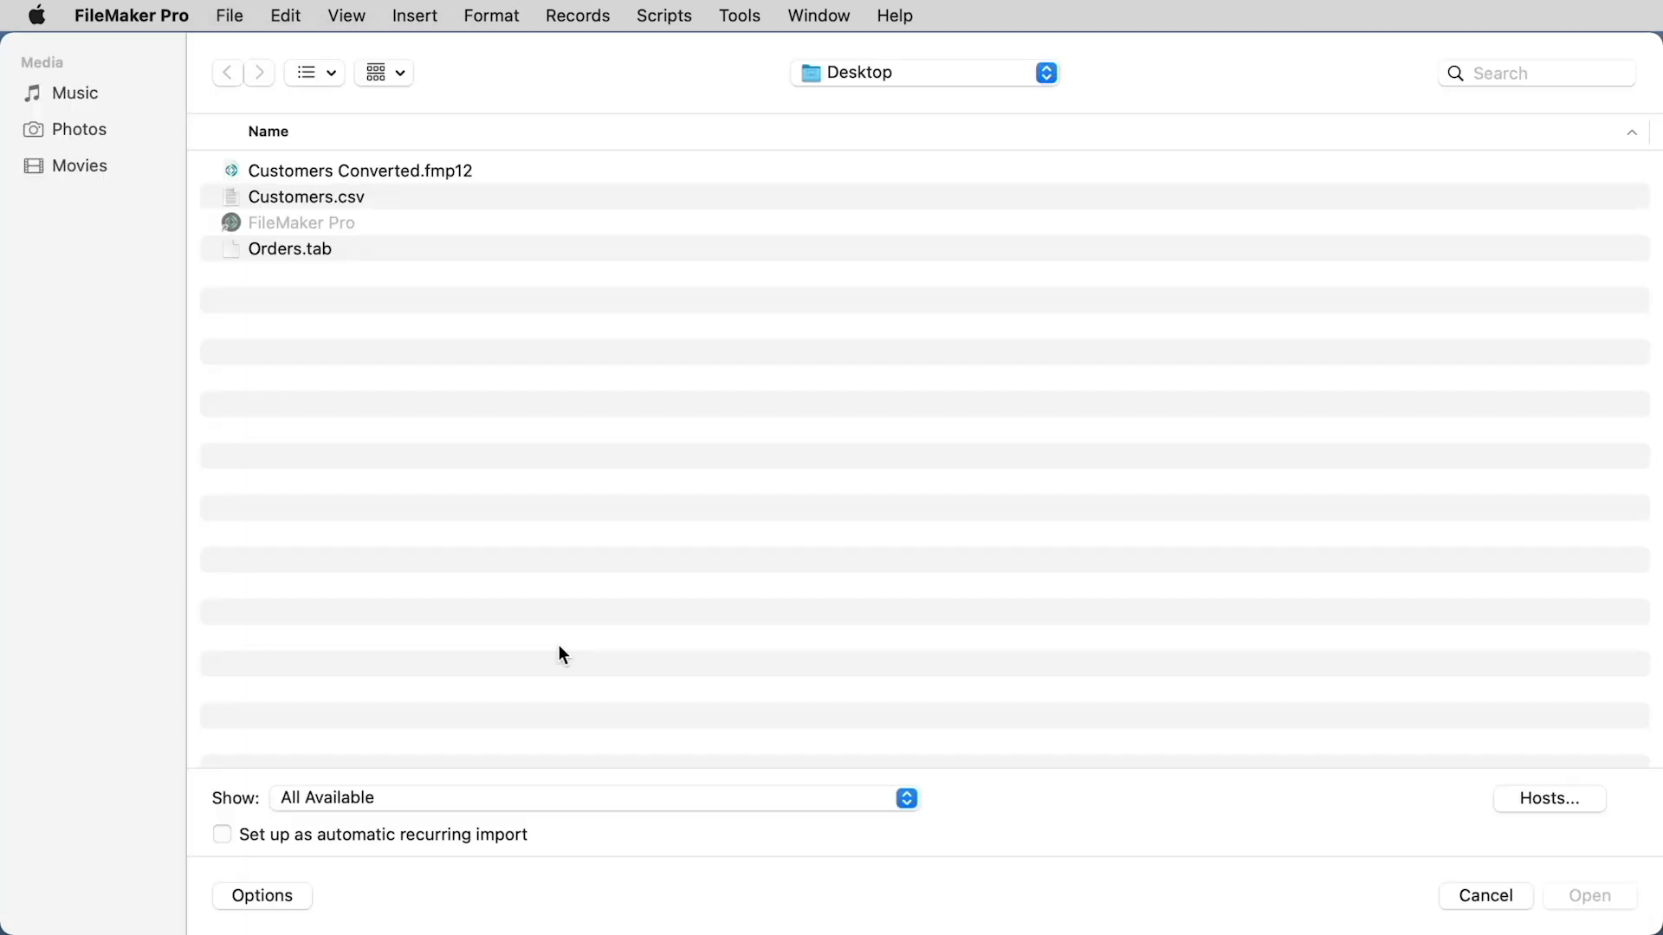
{"action": "left_click", "coordinate": [293, 250]}
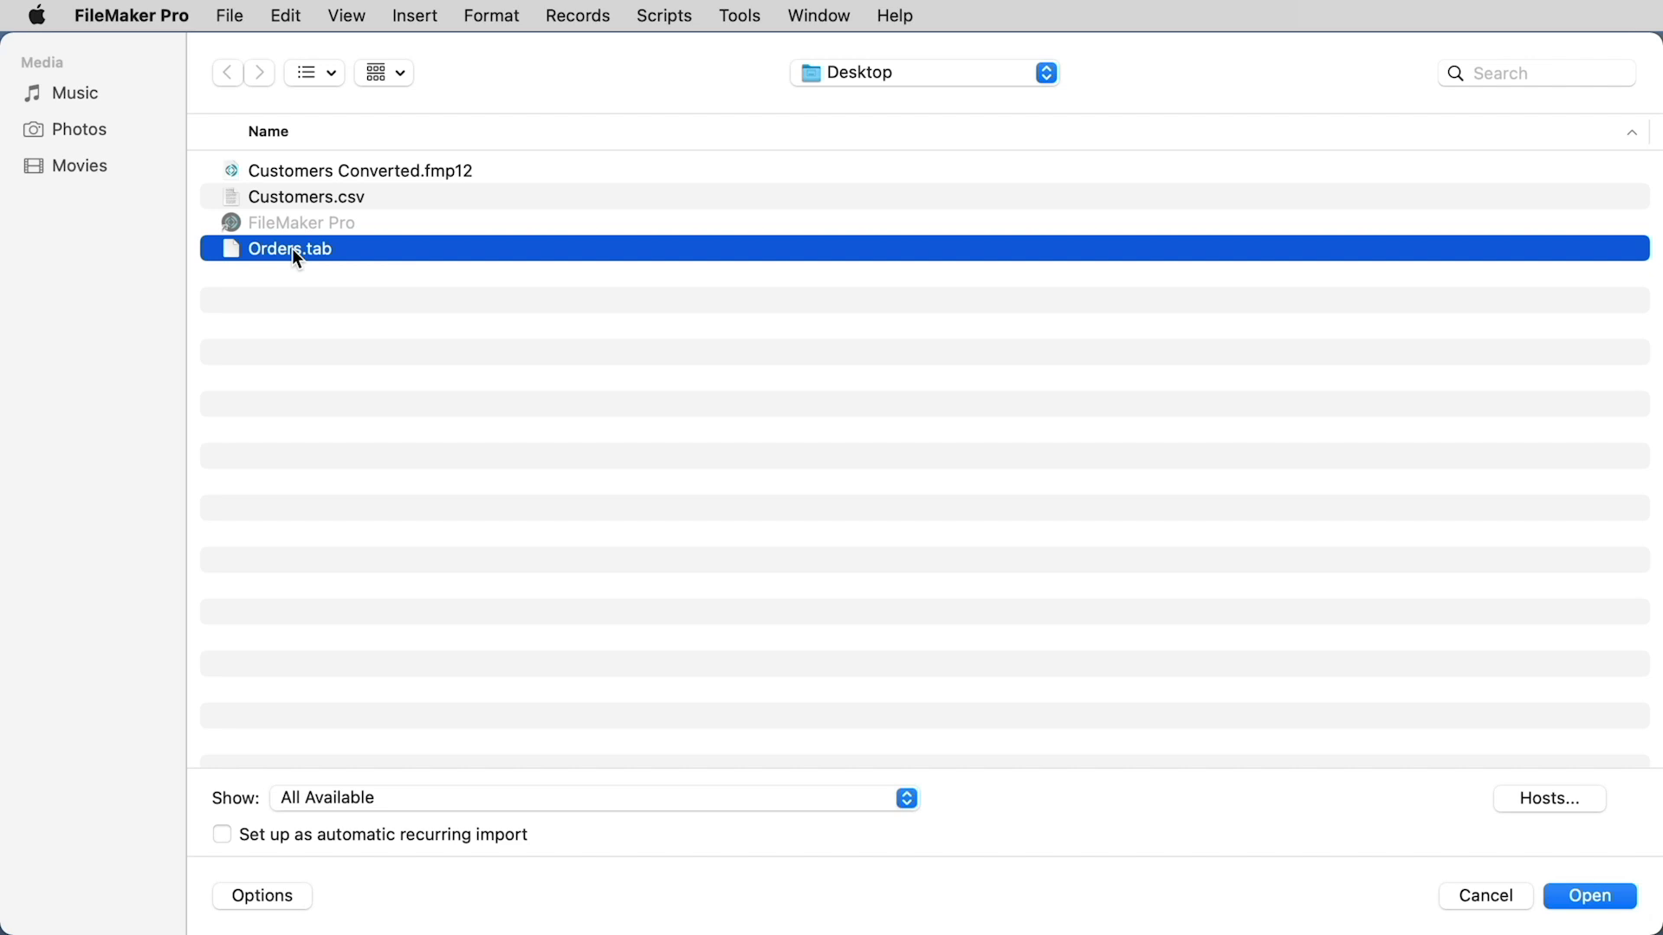
{"action": "left_click", "coordinate": [1592, 897]}
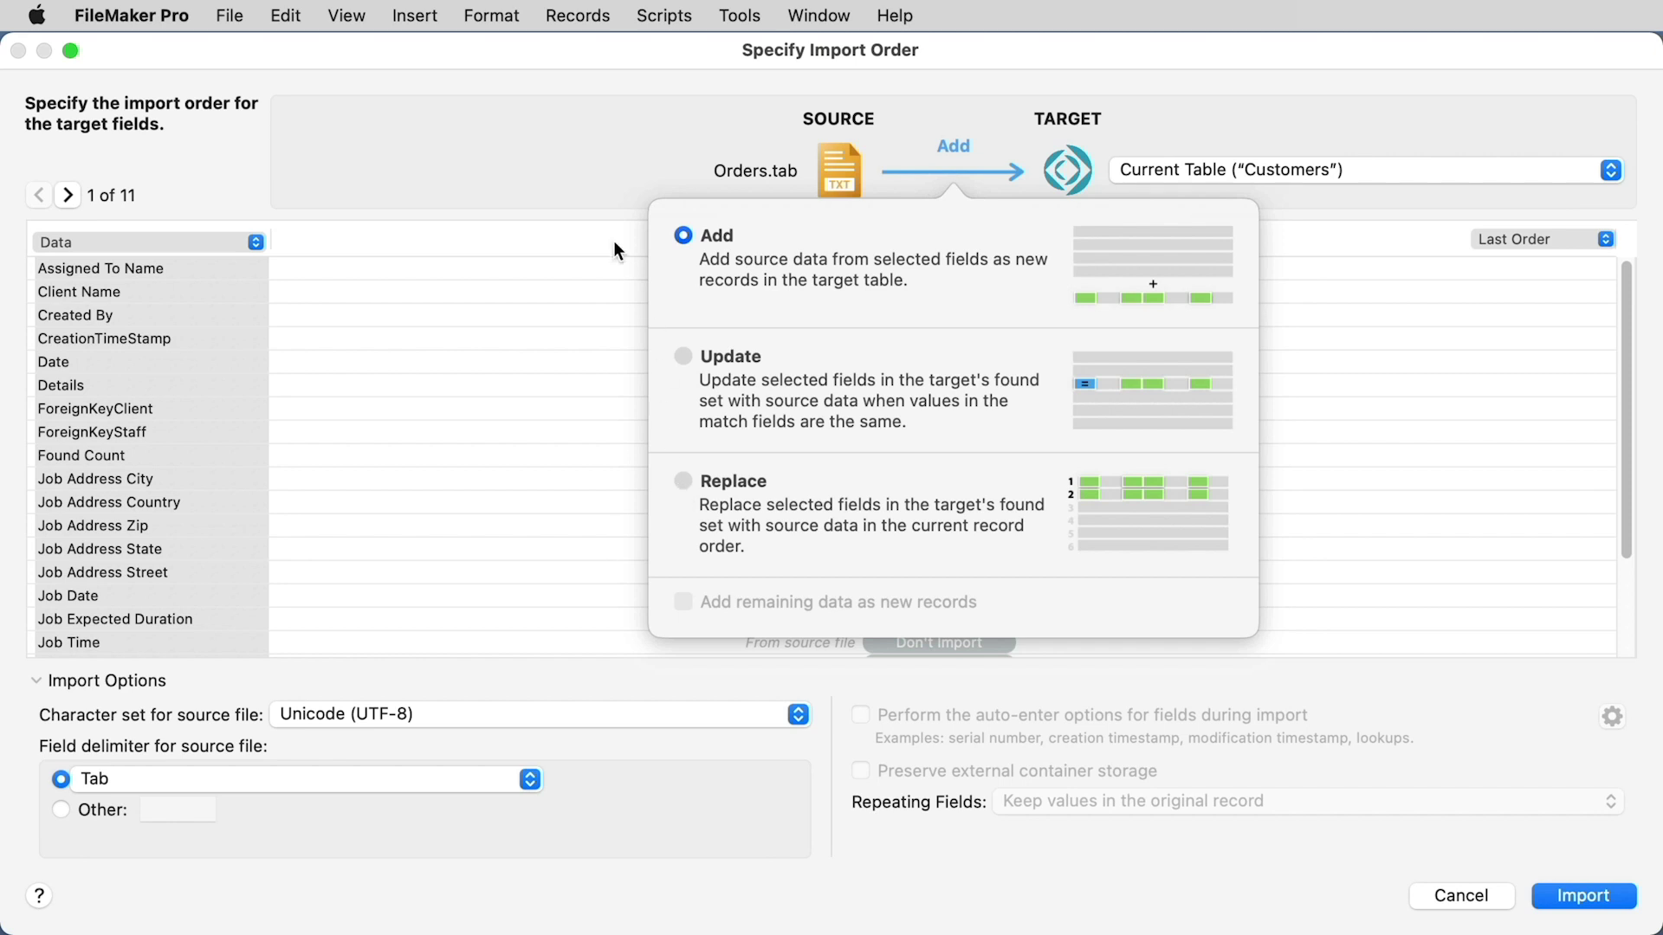
Set the import target to New Table ("Orders") and use the first source record as field names.
{"action": "left_click", "coordinate": [598, 191]}
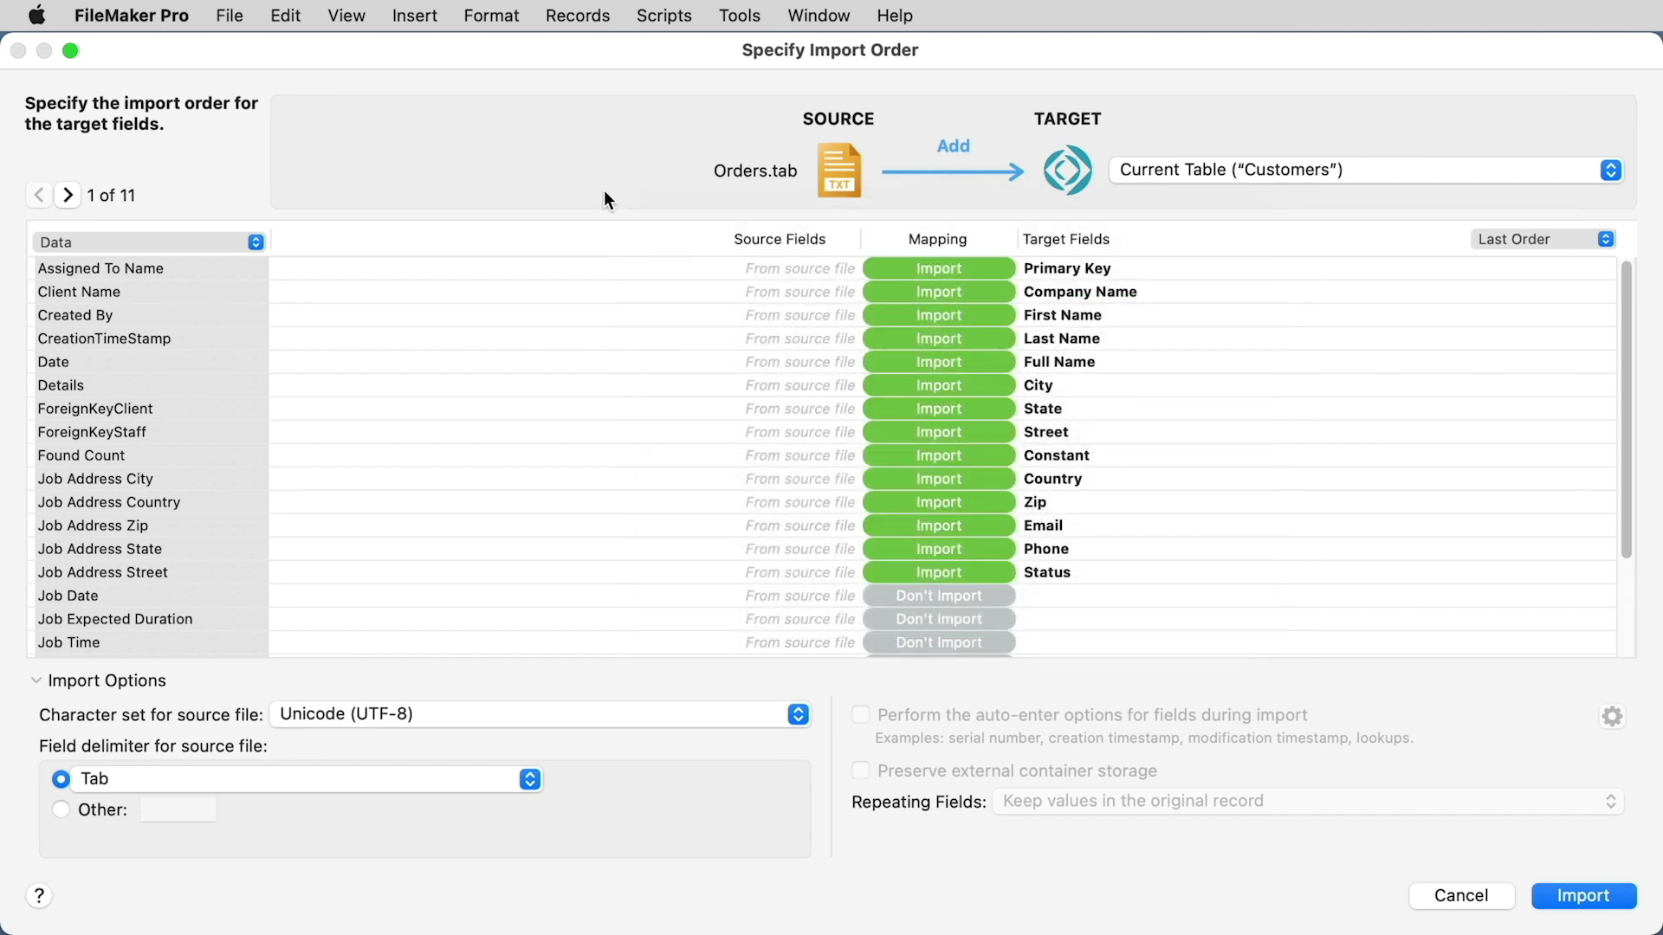
{"action": "left_click", "coordinate": [1436, 174]}
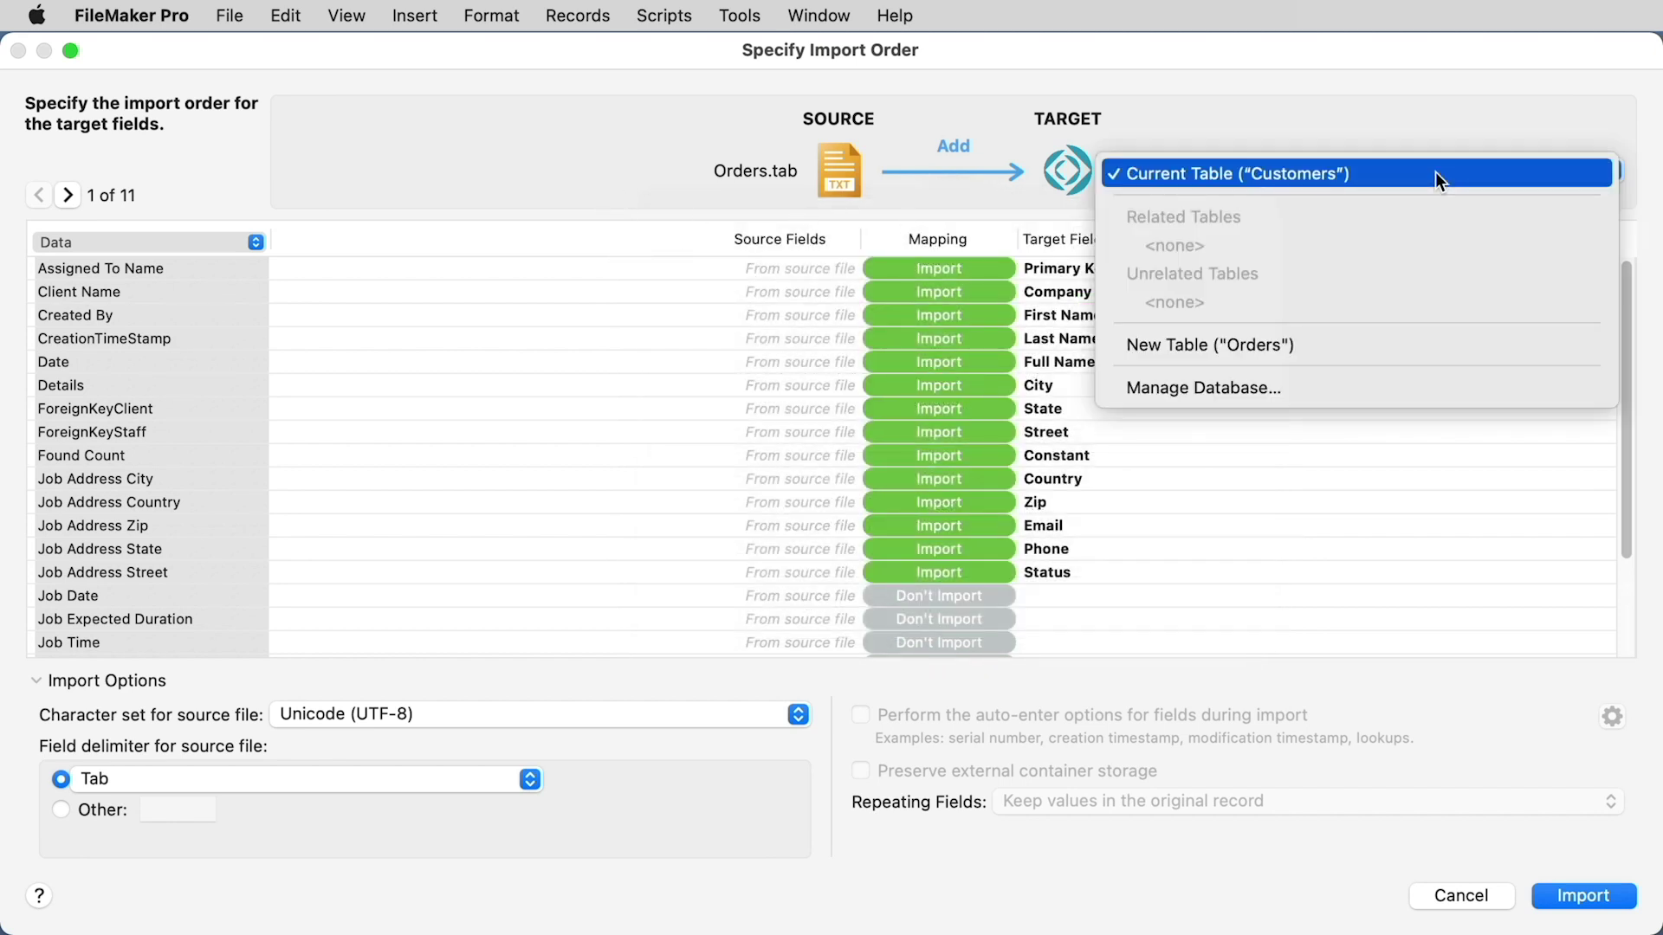
{"action": "left_click", "coordinate": [1461, 344]}
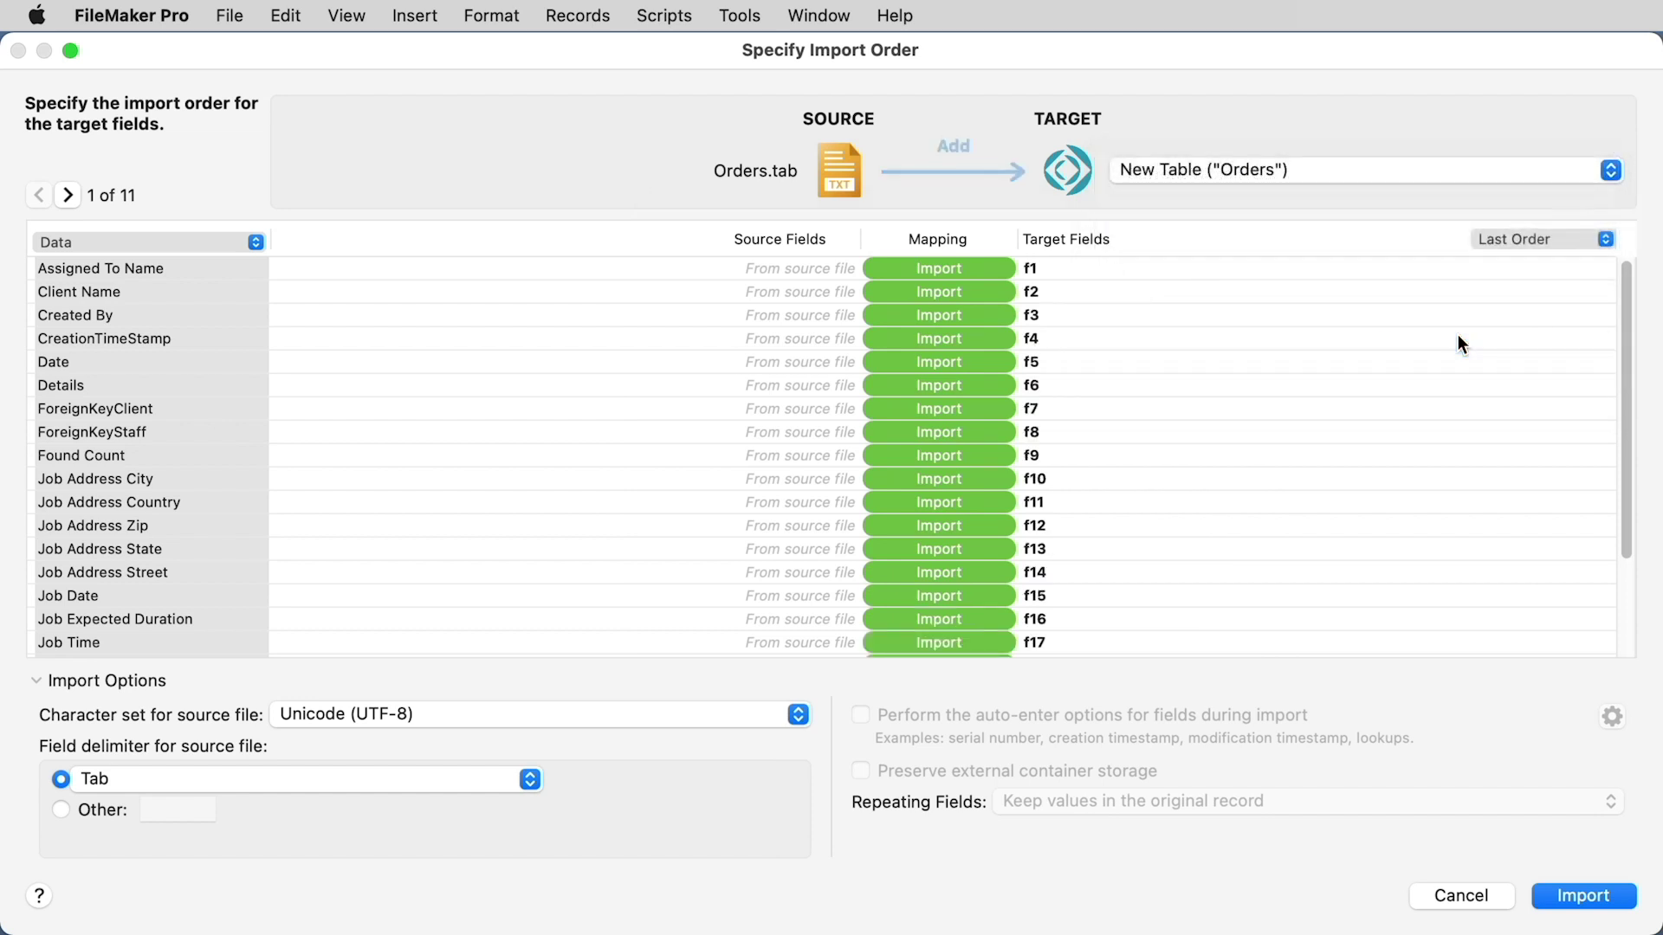
{"action": "left_click", "coordinate": [127, 236]}
{"action": "left_click", "coordinate": [137, 220]}
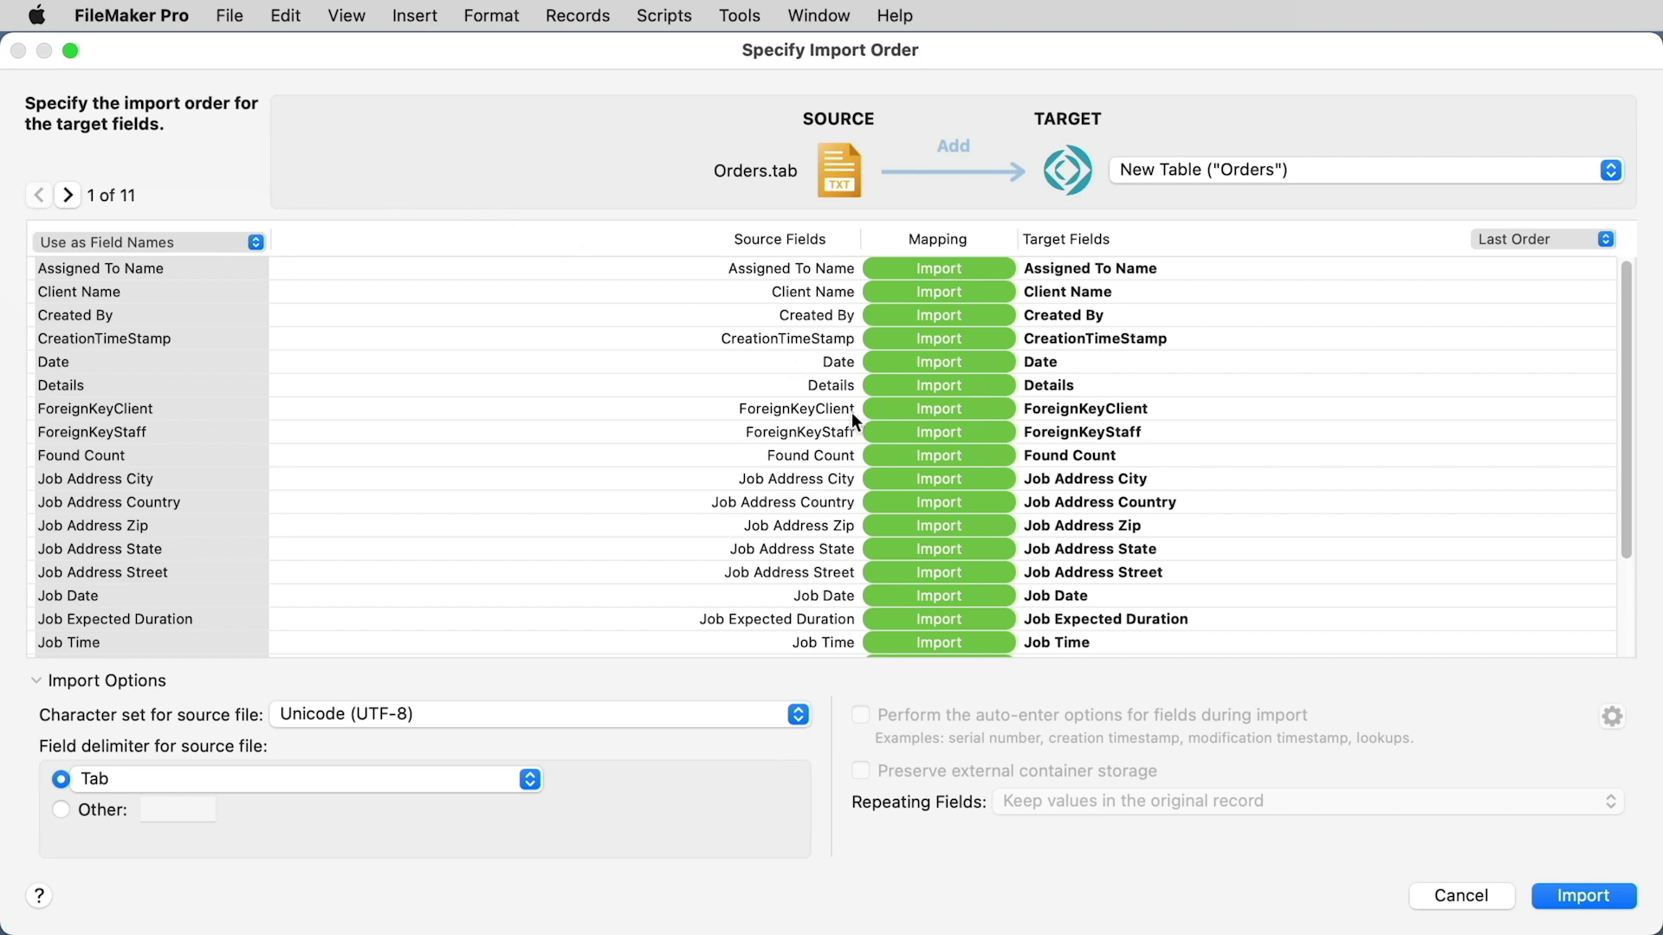
Import all mapped Orders fields into the new table and check the list of available layouts.
{"action": "scroll", "coordinate": [985, 532], "scroll_direction": "down", "scroll_amount": 5}
{"action": "scroll", "coordinate": [985, 532], "scroll_direction": "up", "scroll_amount": 5}
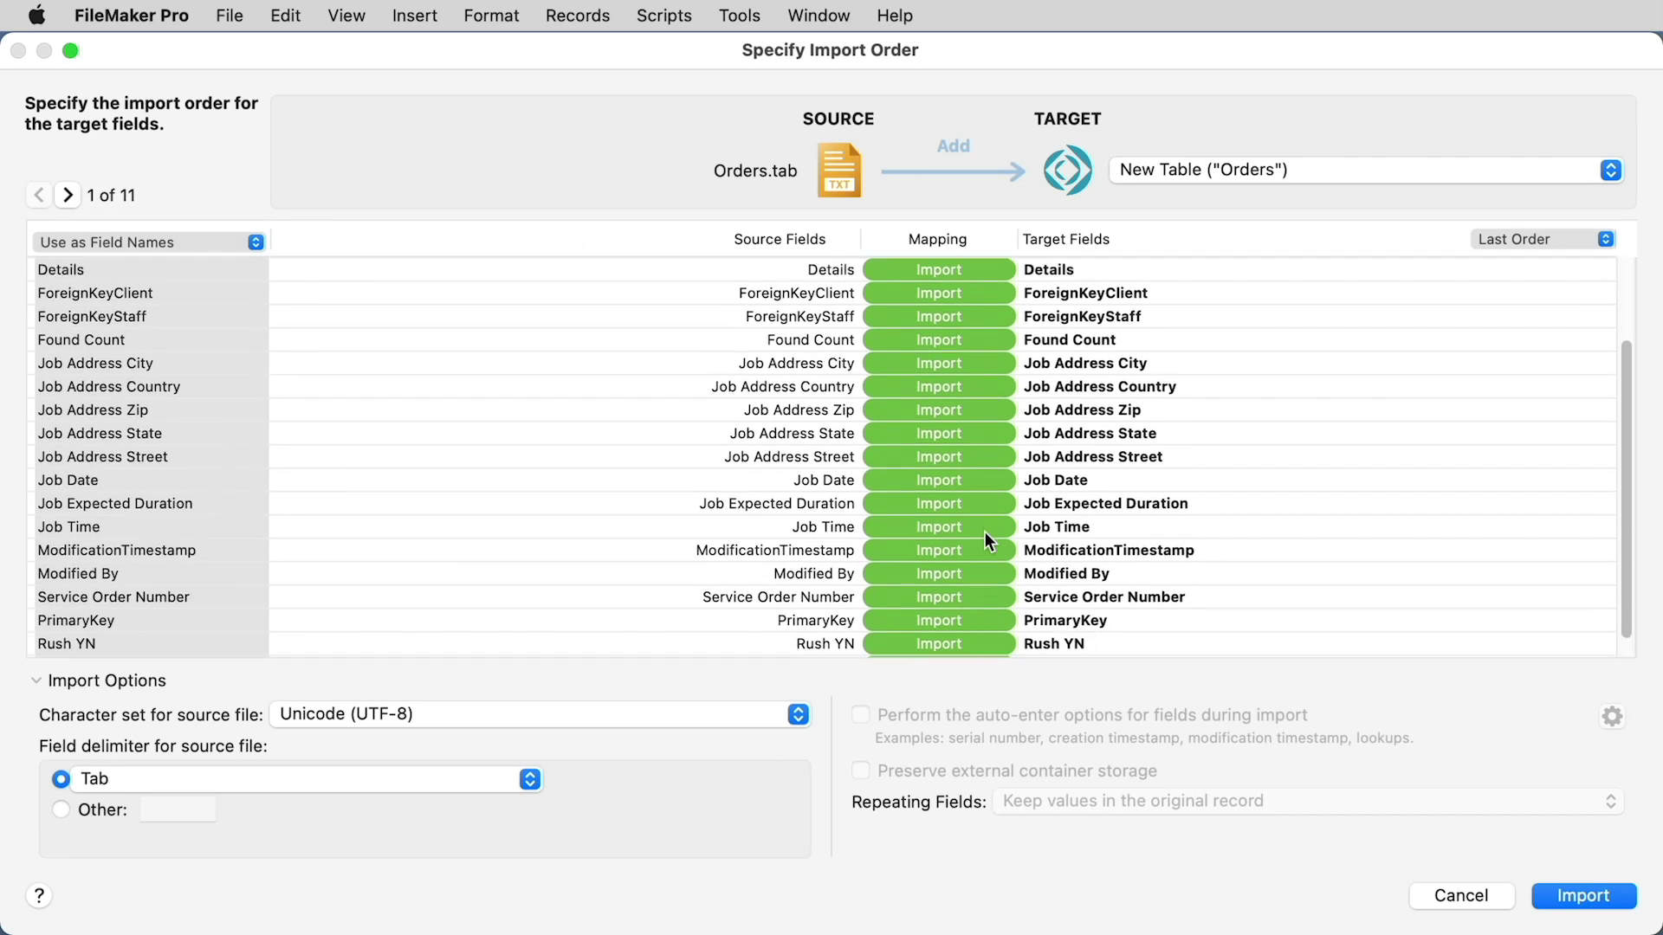
{"action": "left_click", "coordinate": [1575, 895]}
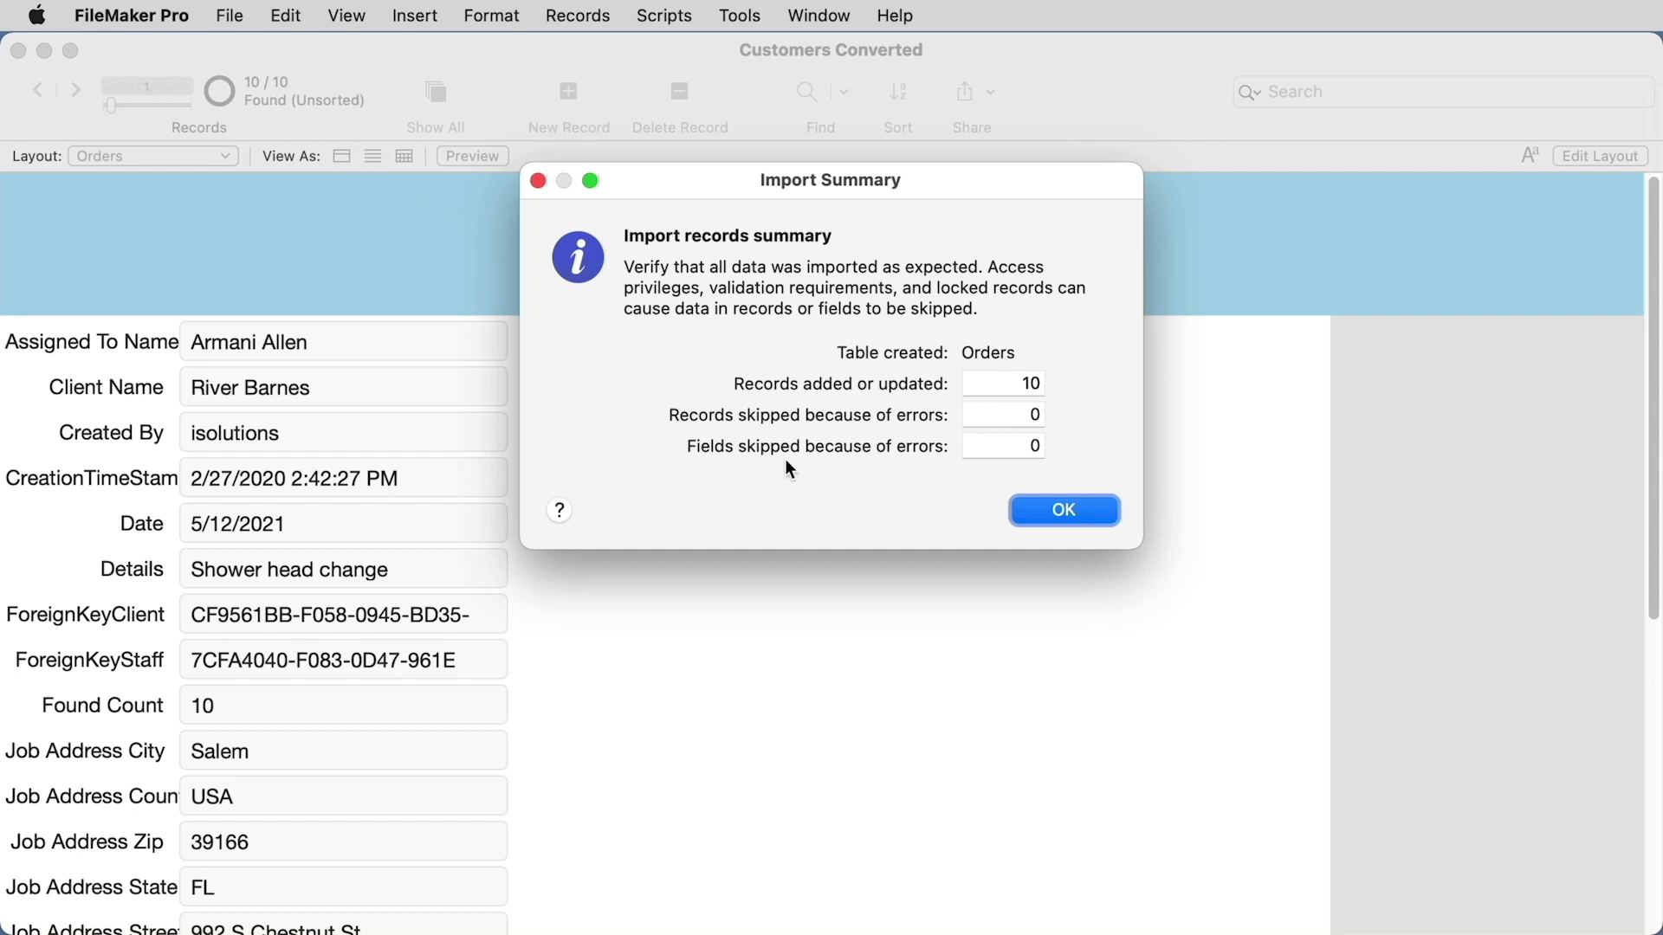
{"action": "left_click", "coordinate": [1064, 511]}
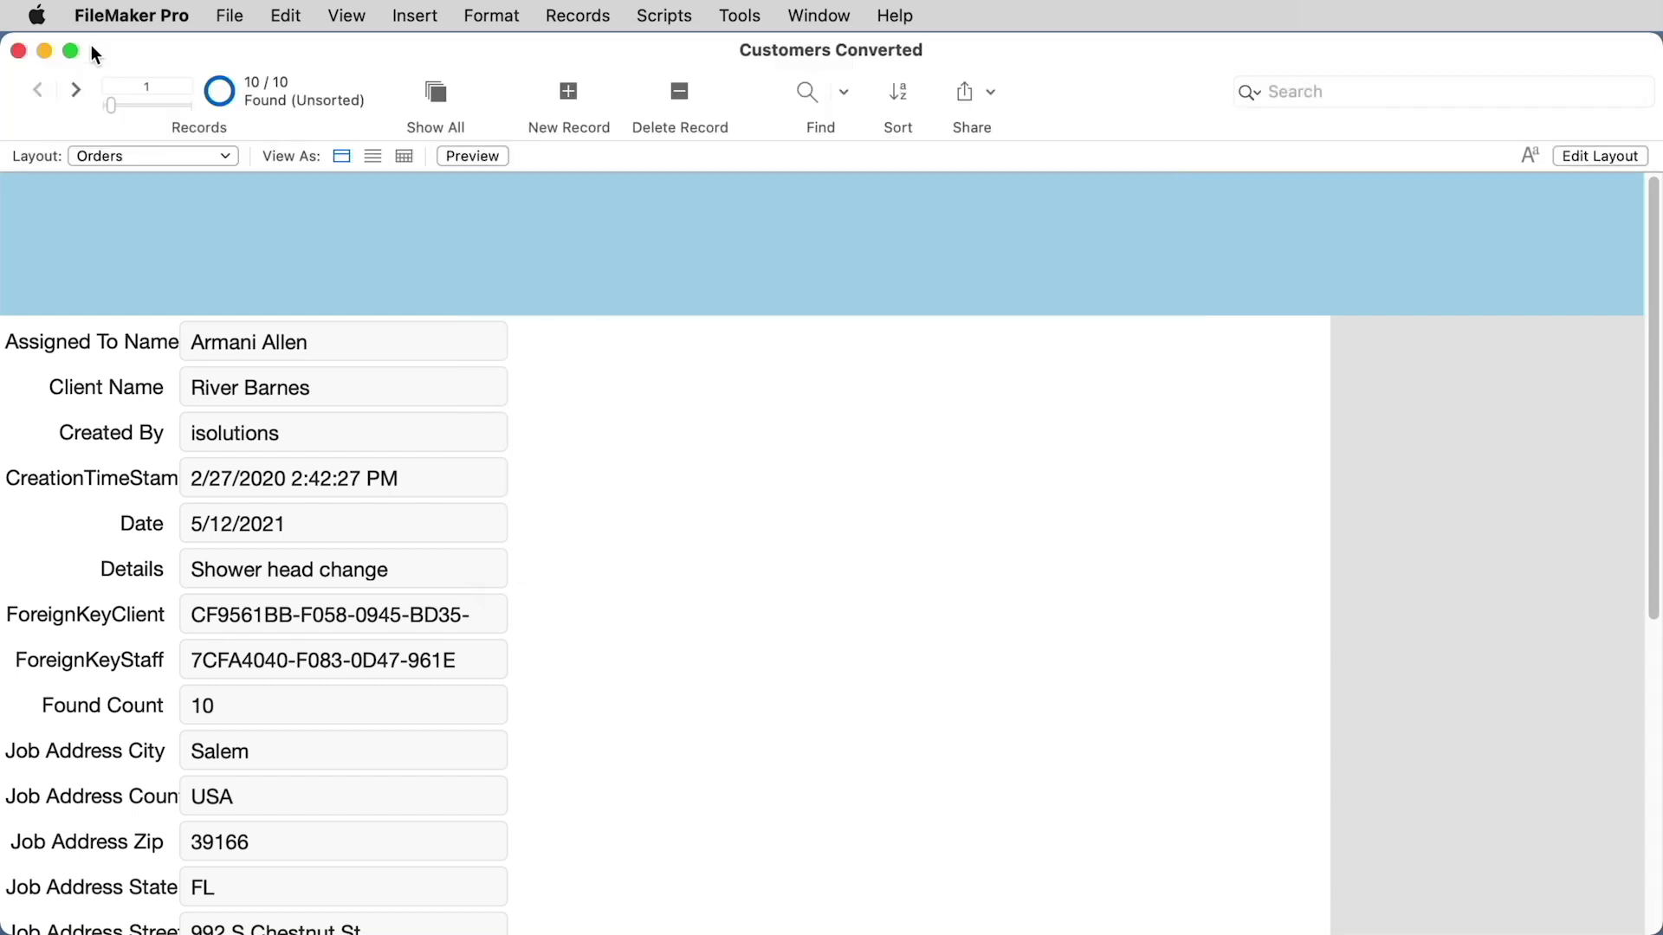
{"action": "left_click", "coordinate": [195, 160]}
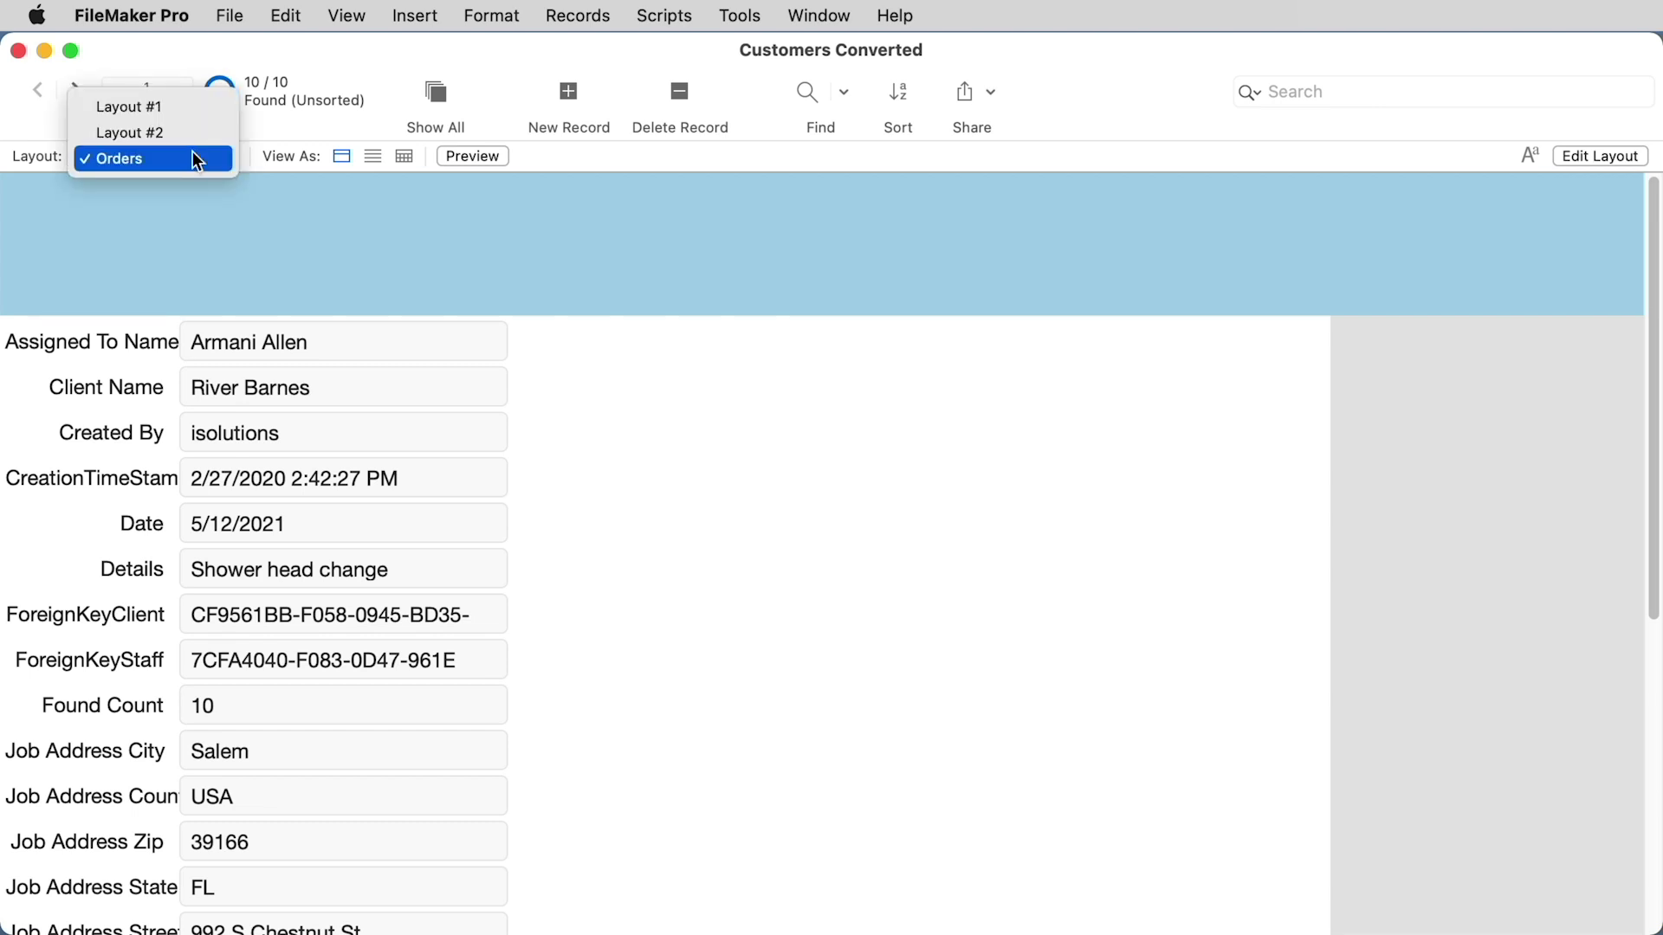
{"action": "left_click", "coordinate": [193, 153]}
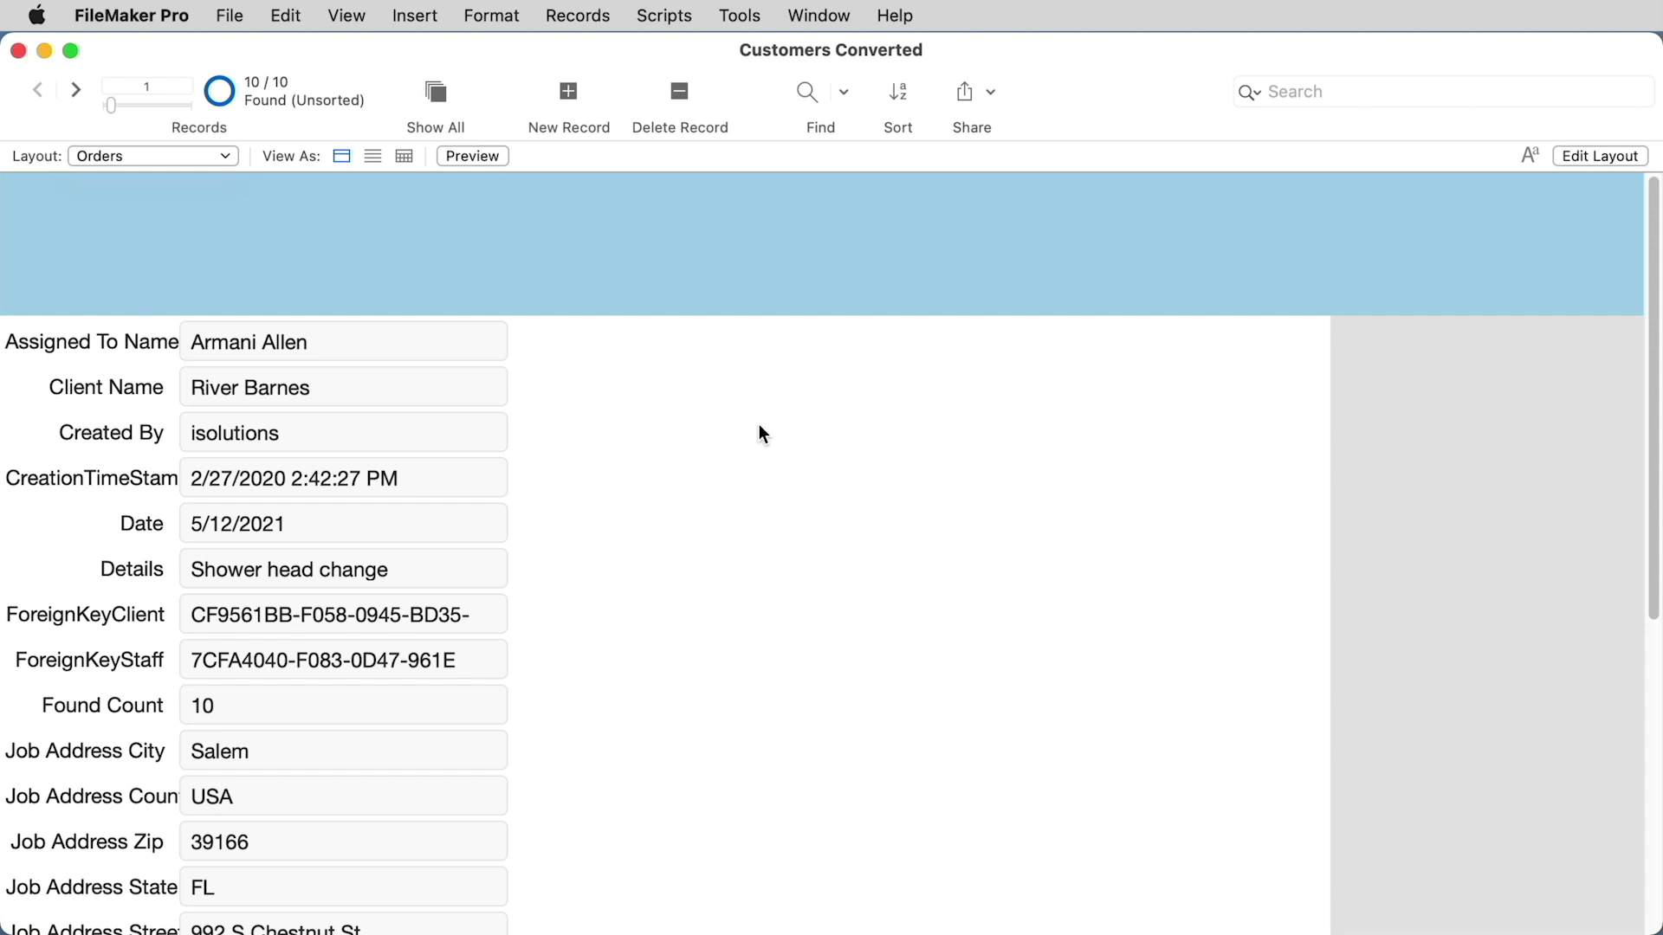
In the relationships graph, relate Primary Key in Customers to ForeignKeyClient in Orders.
{"action": "left_click", "coordinate": [242, 24]}
{"action": "mouse_move", "coordinate": [319, 282]}
{"action": "left_click", "coordinate": [562, 285]}
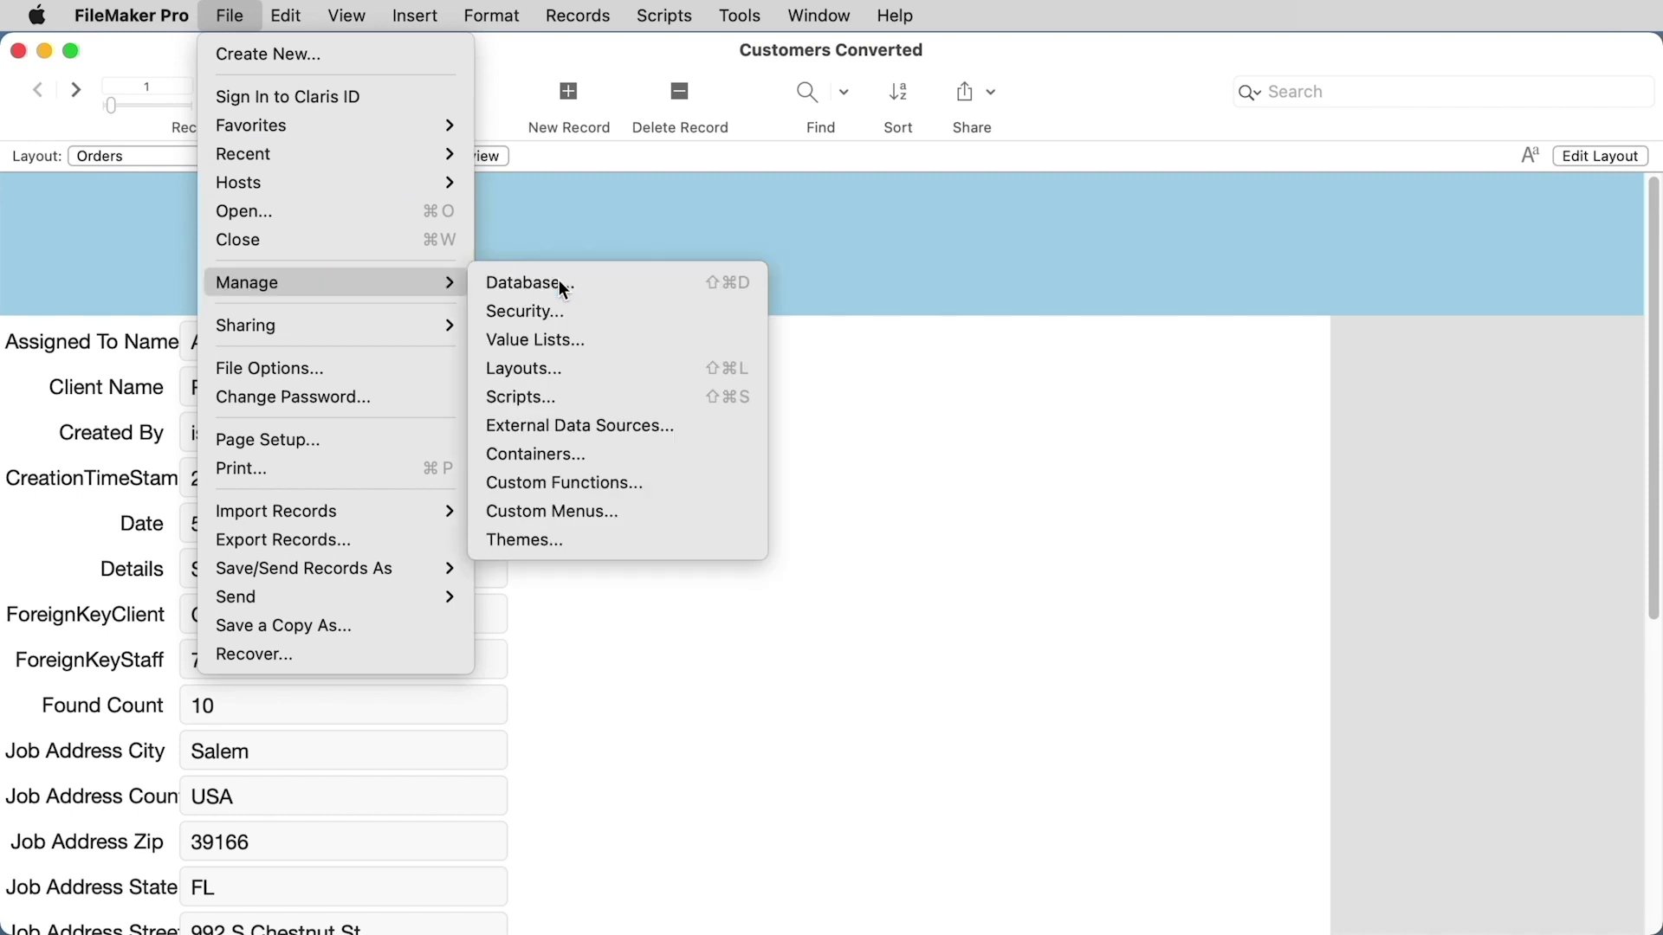
{"action": "left_click", "coordinate": [921, 105]}
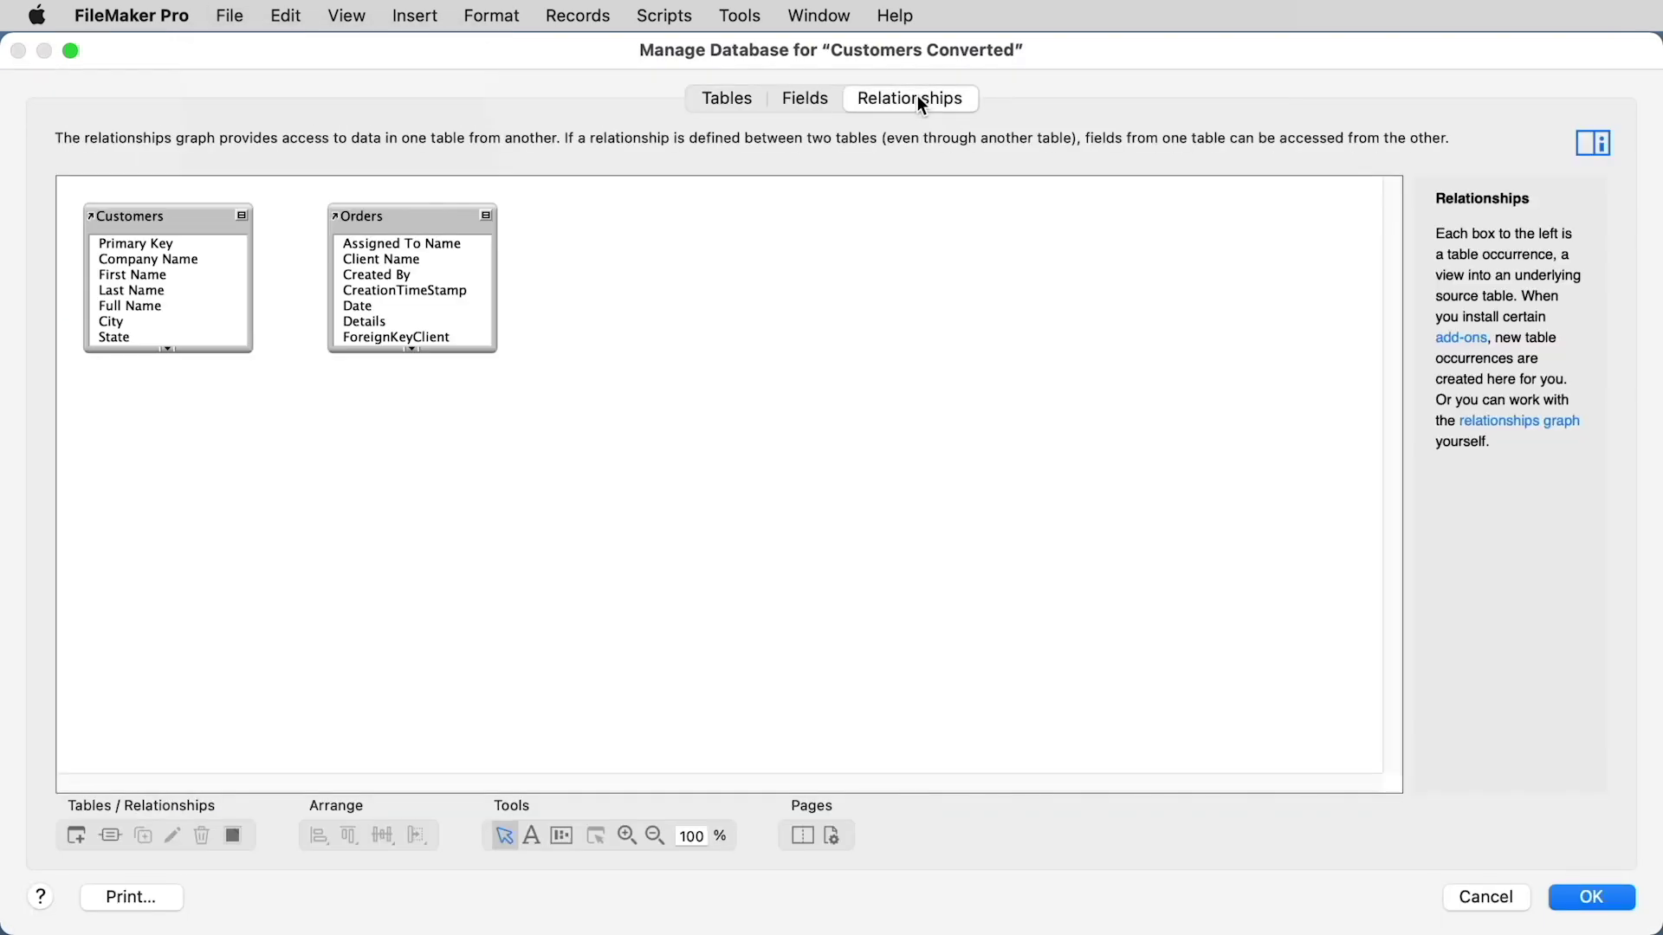
{"action": "left_click_drag", "start_coordinate": [169, 246], "coordinate": [372, 340]}
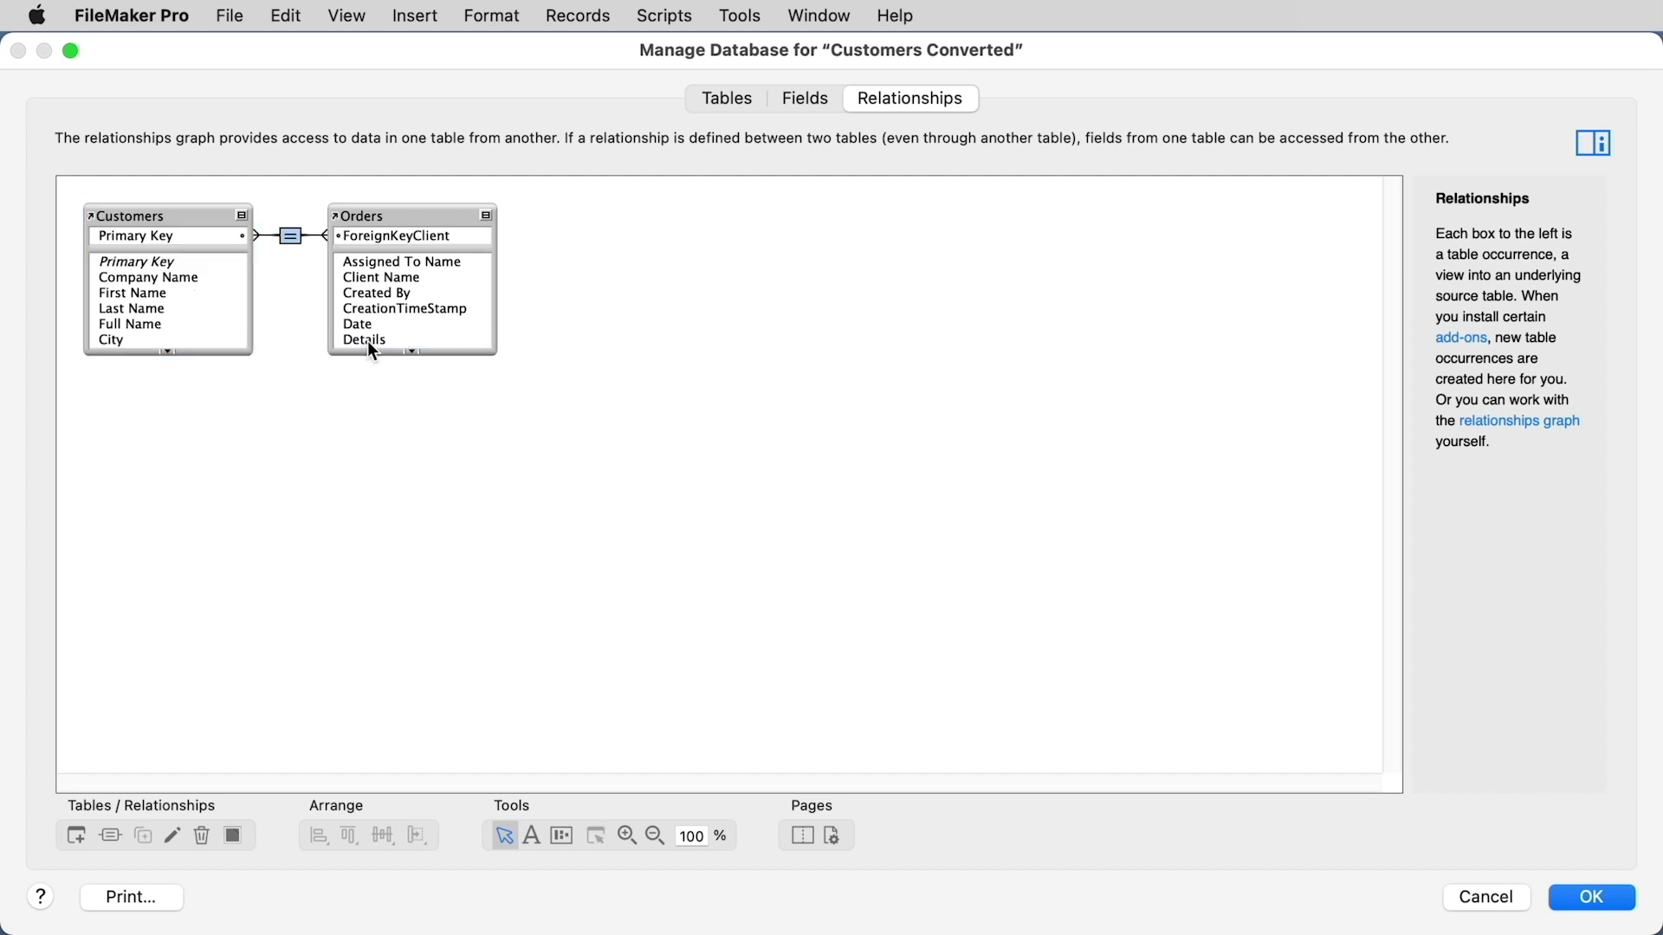